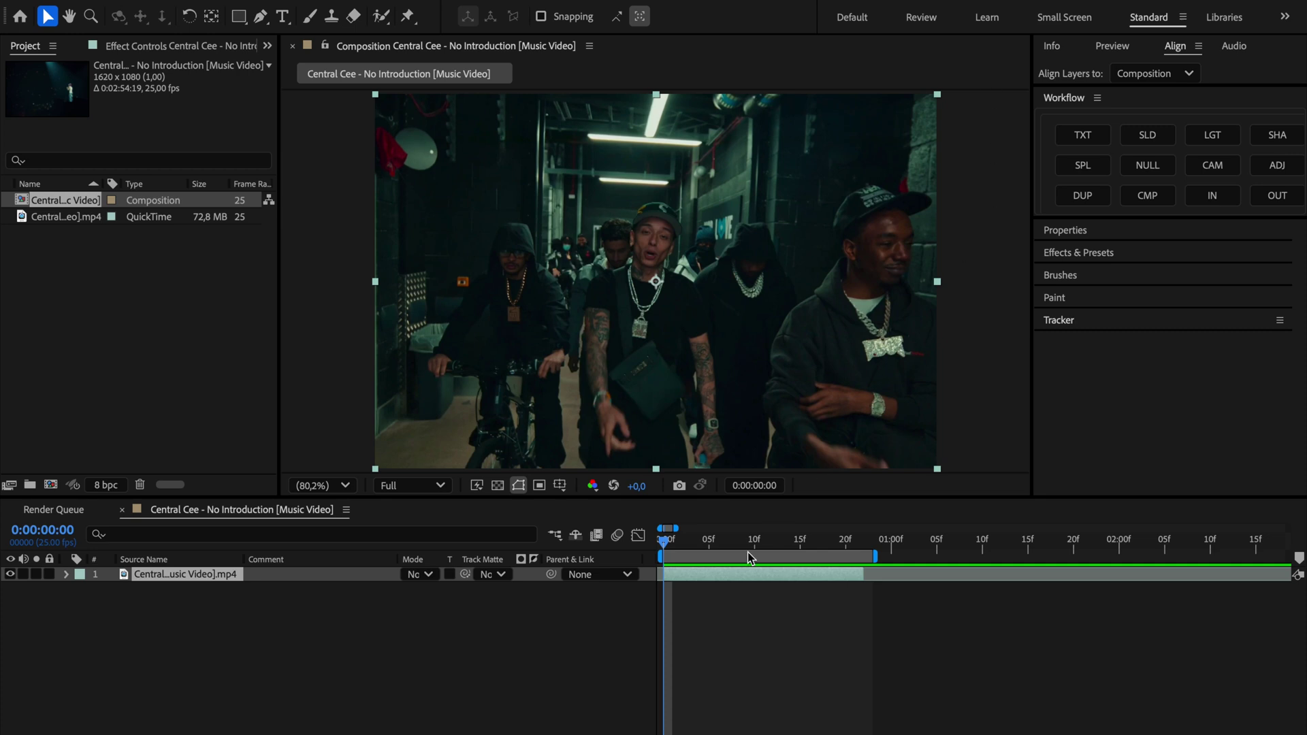
# Open the clip at frame 20 in its Layer viewer and add a Stabilize Motion tracker.
pyautogui.click(664, 541)
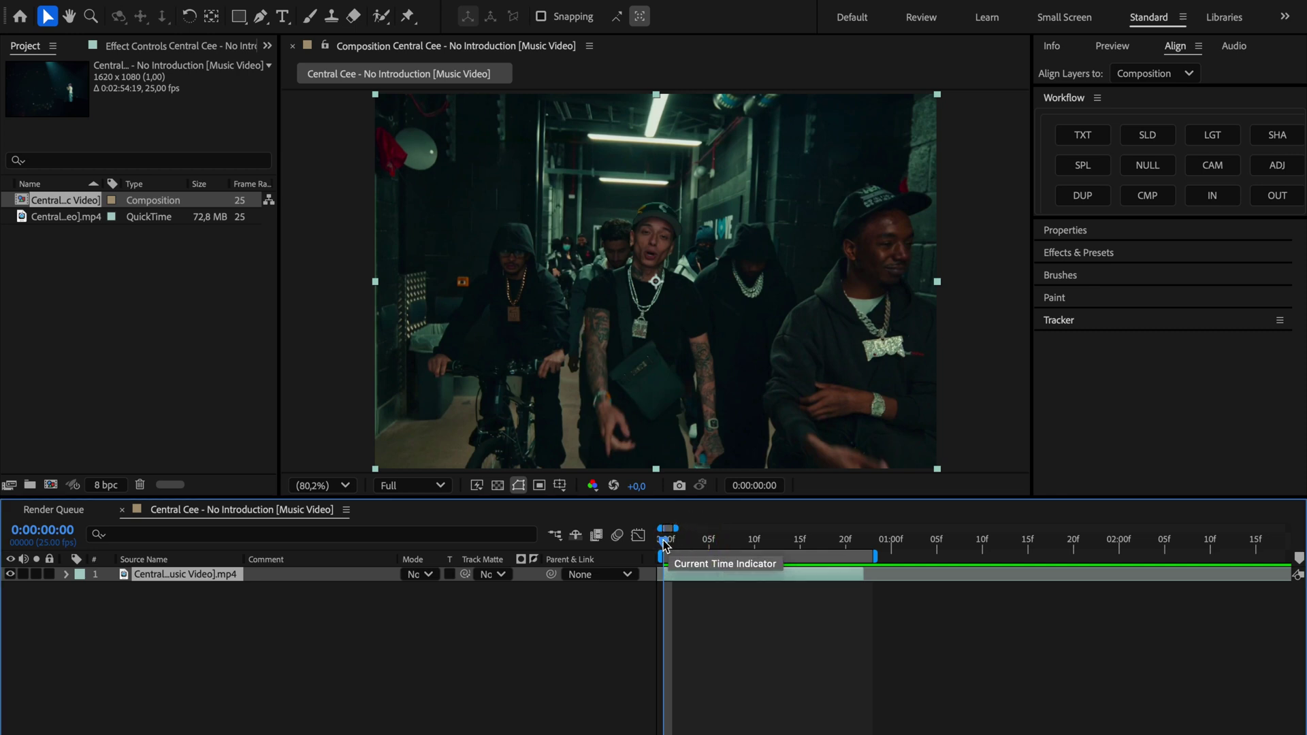
pyautogui.moveTo(665, 541)
pyautogui.mouseDown()
pyautogui.moveTo(854, 552)
pyautogui.moveTo(660, 540)
pyautogui.mouseUp()
pyautogui.doubleClick(684, 575)
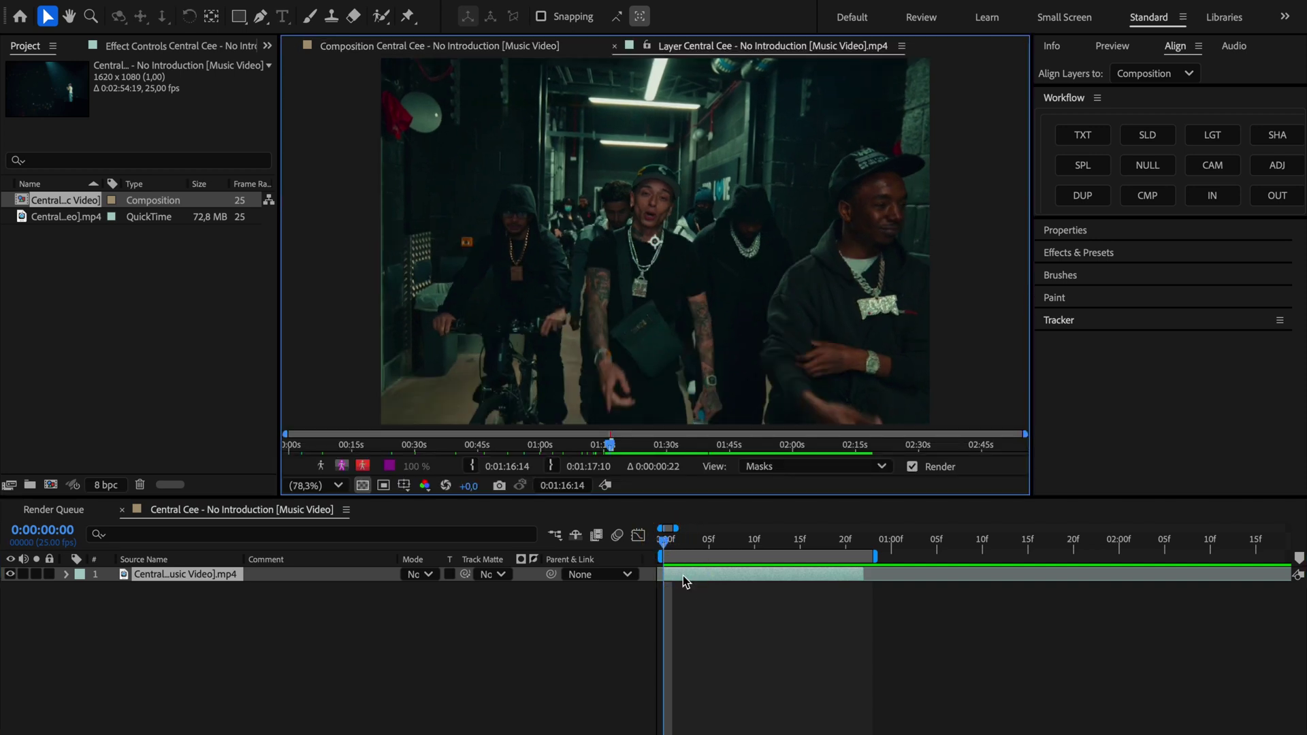
pyautogui.click(1059, 321)
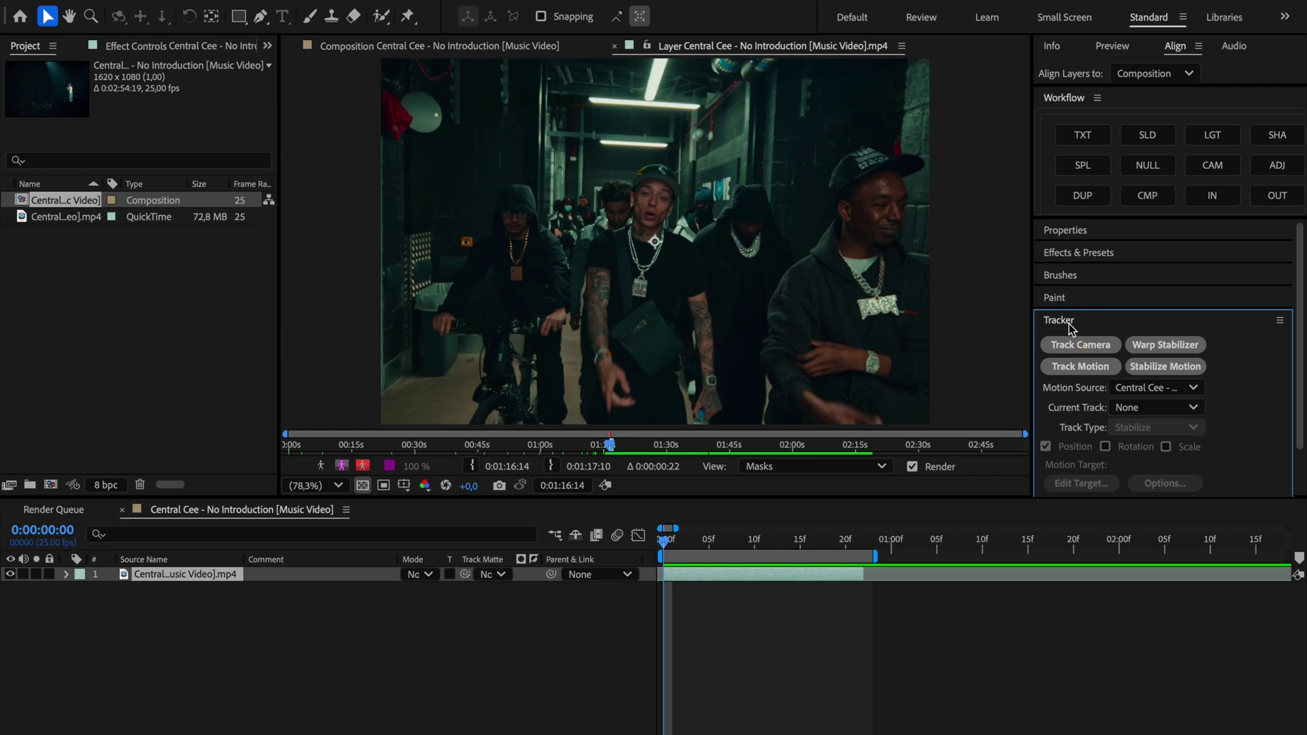
pyautogui.click(1171, 367)
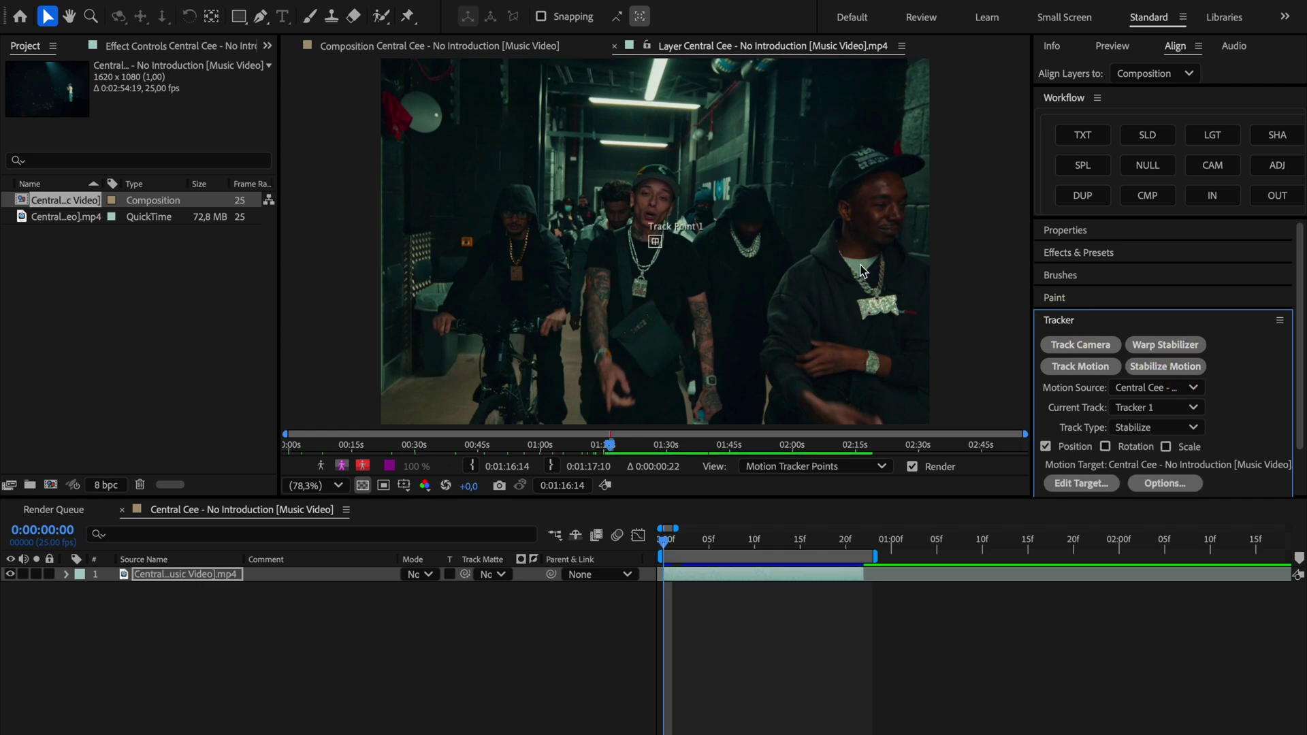
# Place Track Point 1 on the rapper's face and enlarge its feature region.
pyautogui.scroll(3, 683, 199)
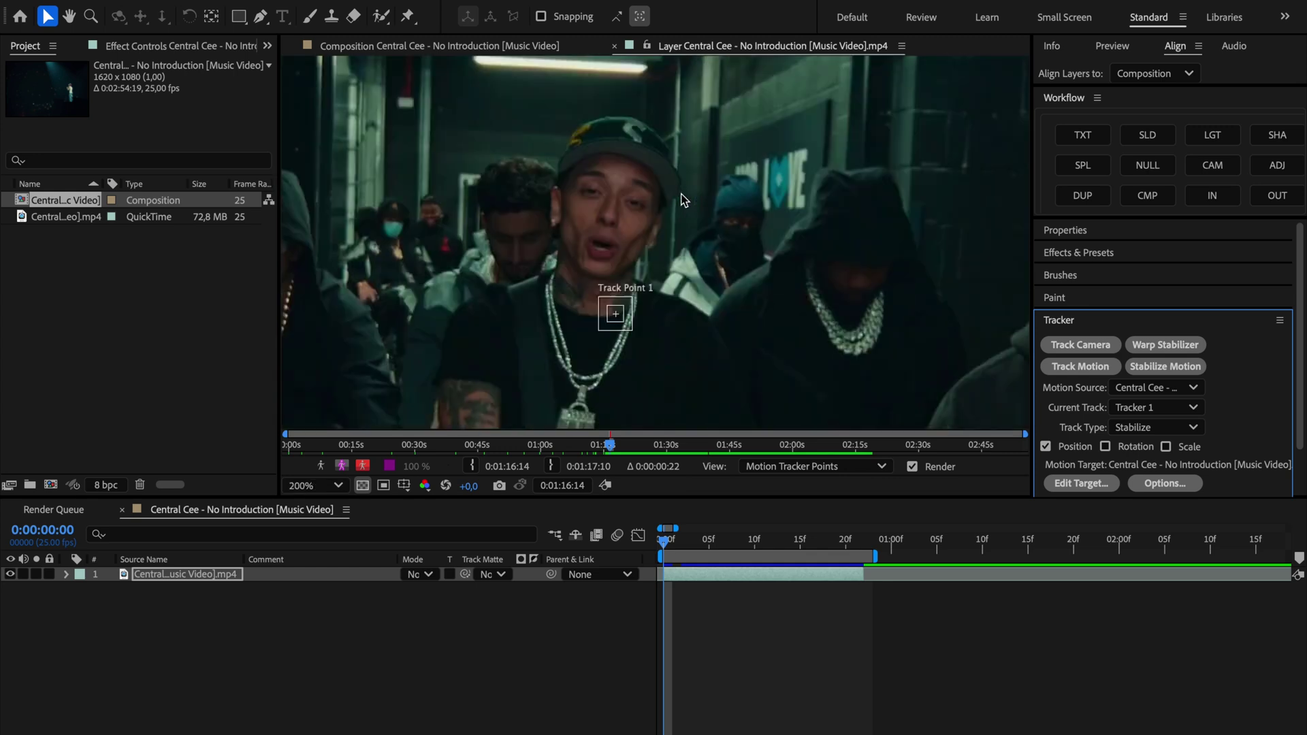
pyautogui.moveTo(611, 301); pyautogui.dragTo(656, 161)
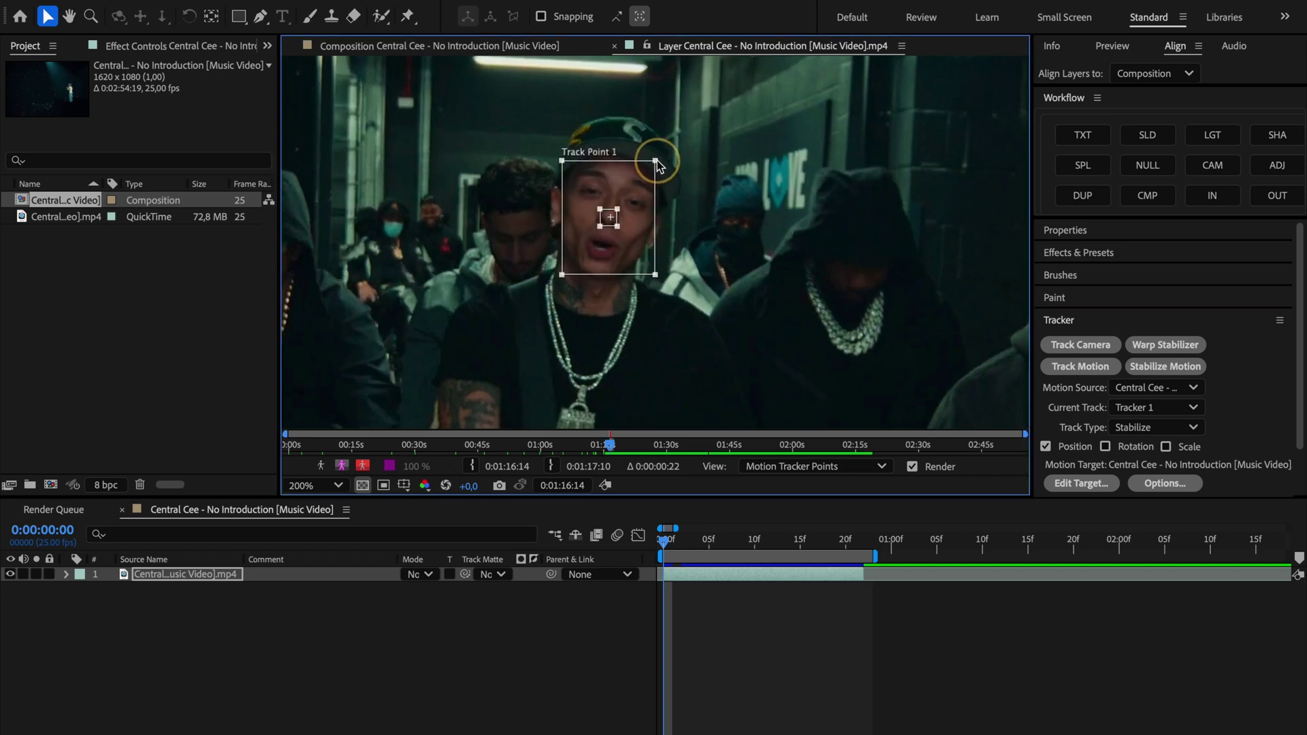
pyautogui.moveTo(617, 209); pyautogui.dragTo(646, 174)
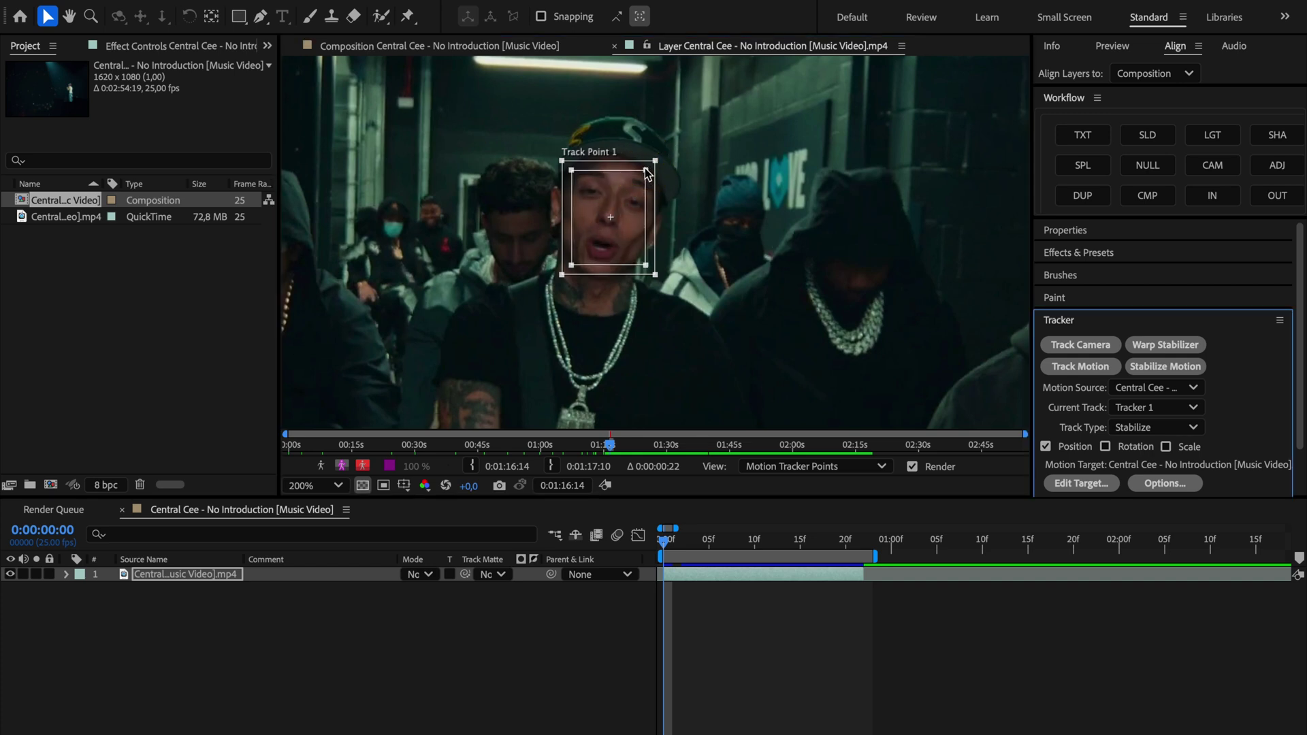
# Analyze the face track forward and apply it to the clip in X and Y.
pyautogui.scroll(-2, 1296, 310)
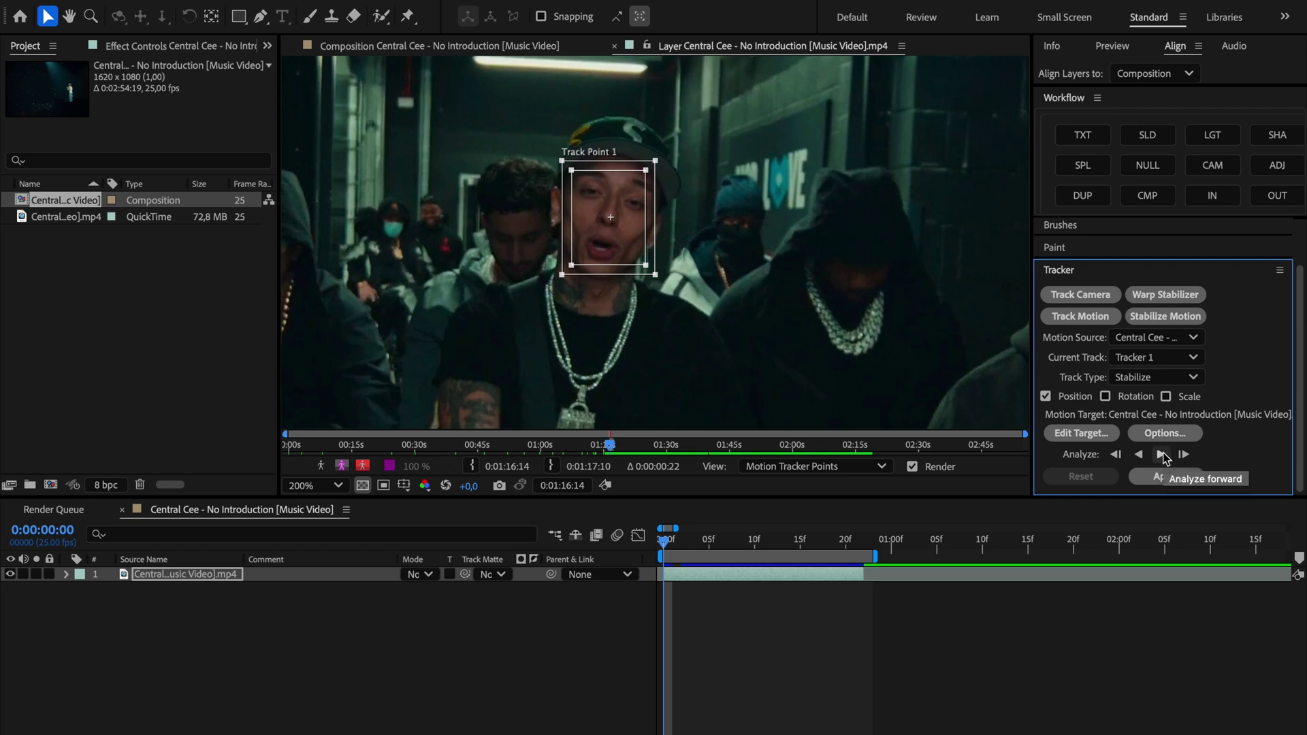
pyautogui.click(1162, 454)
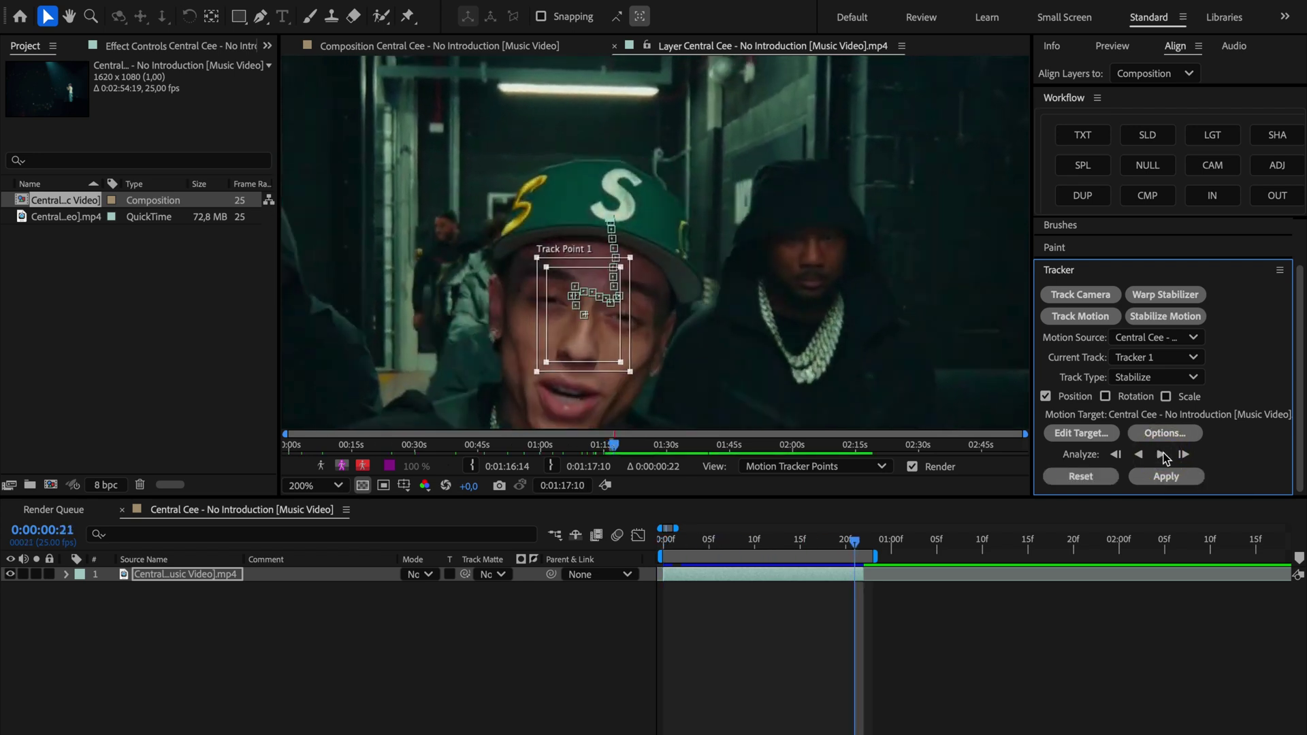
pyautogui.click(1174, 479)
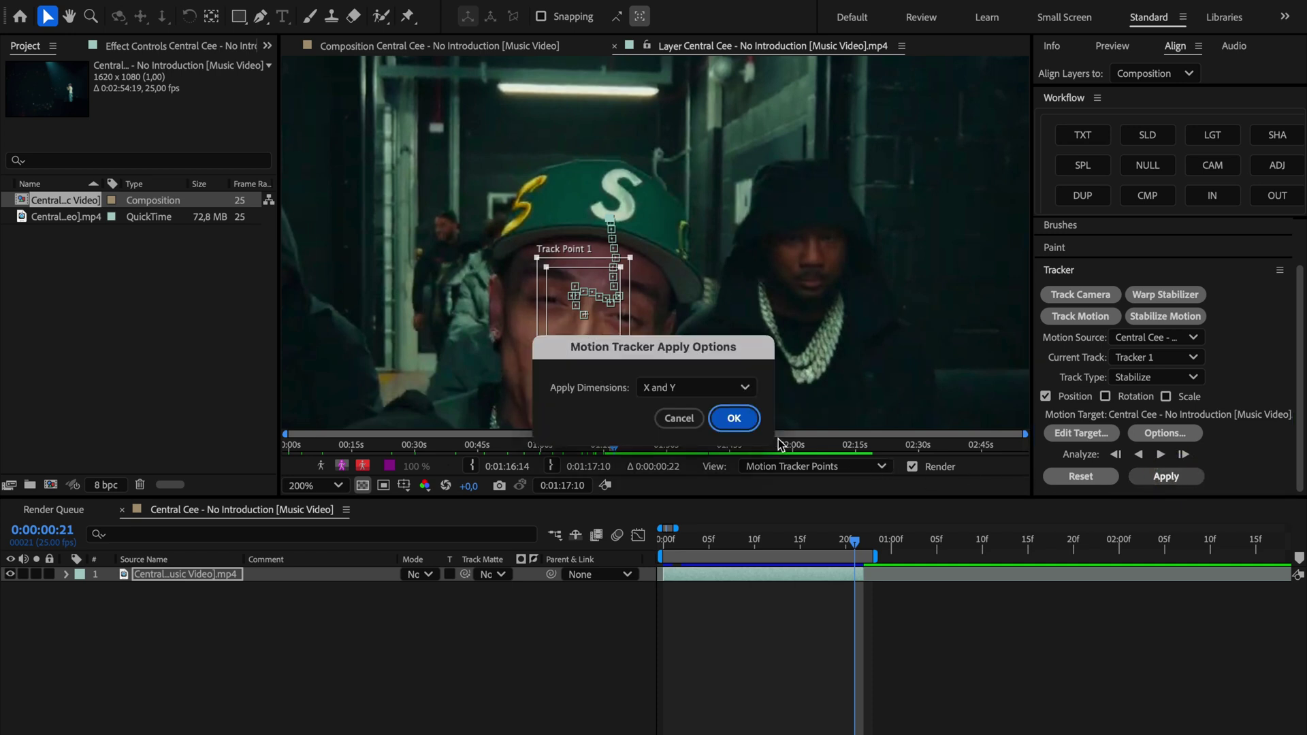
pyautogui.click(735, 419)
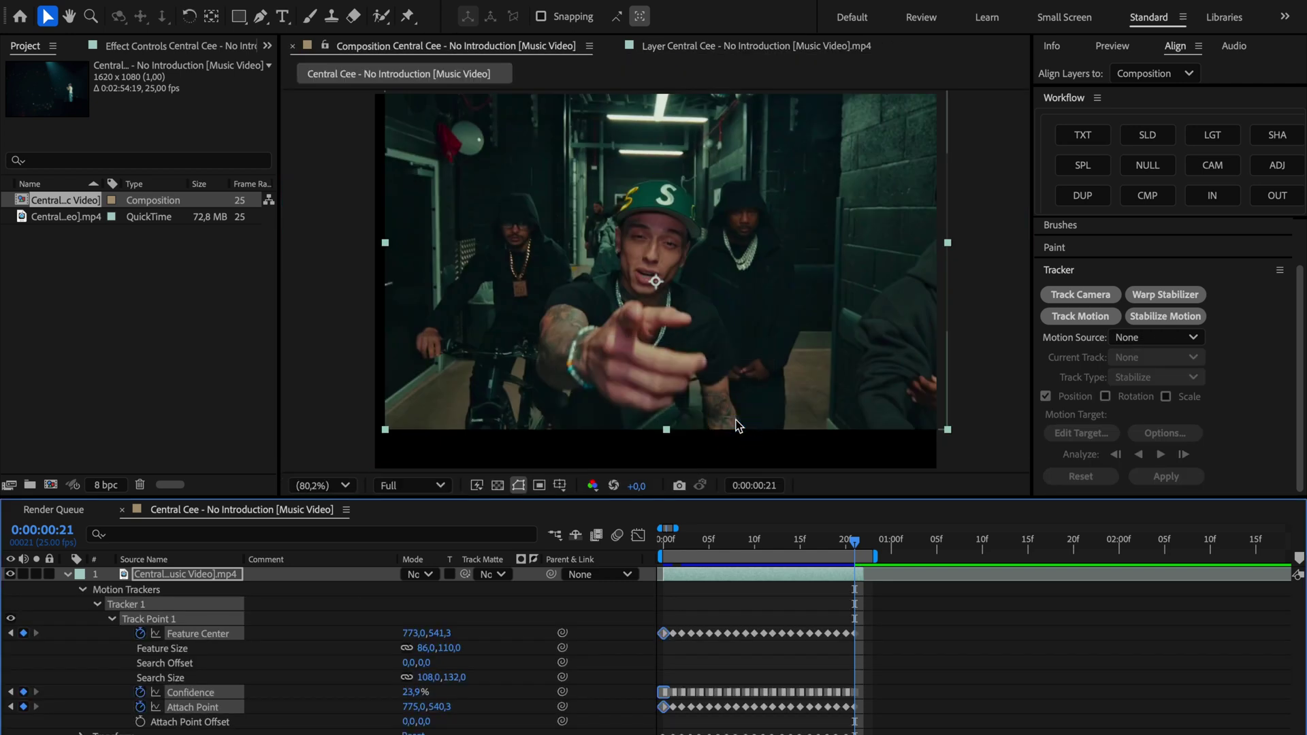
pyautogui.click(68, 575)
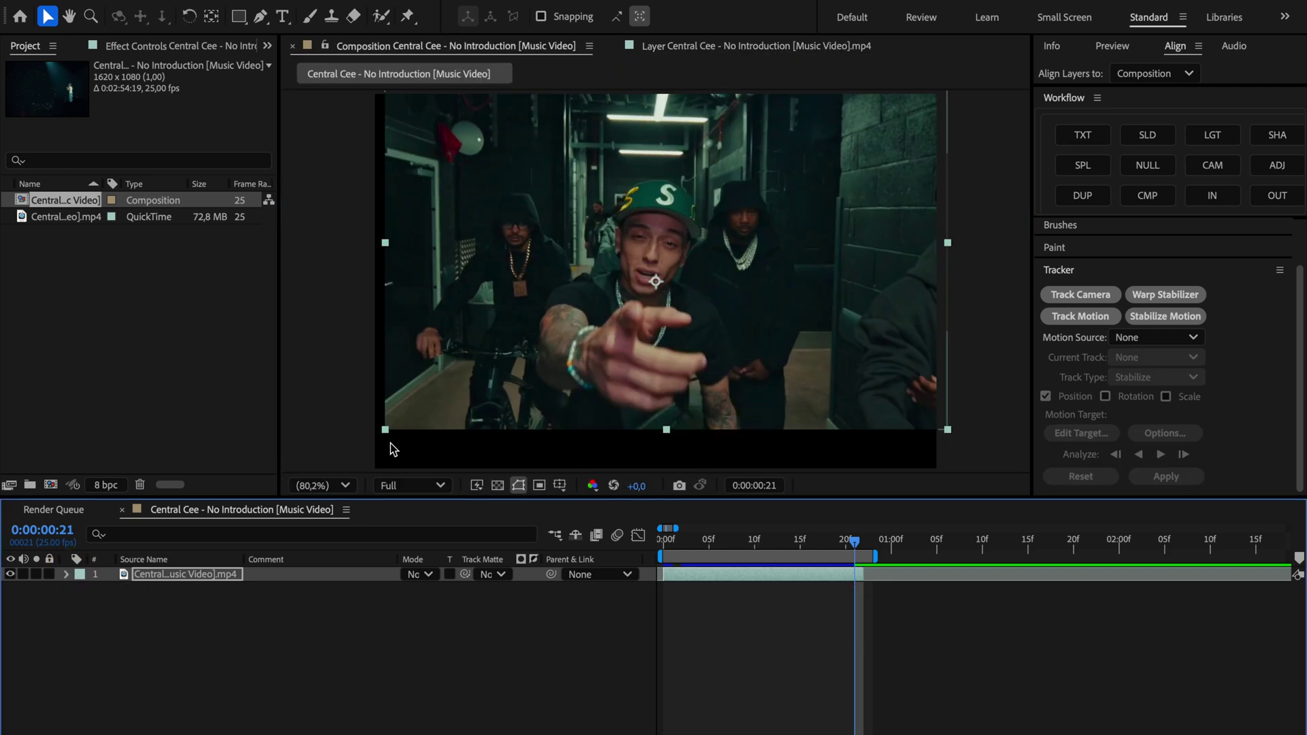
# Step back to frame 19 and expand the Effects & Presets panel.
pyautogui.press('pageup')
pyautogui.press('pageup')
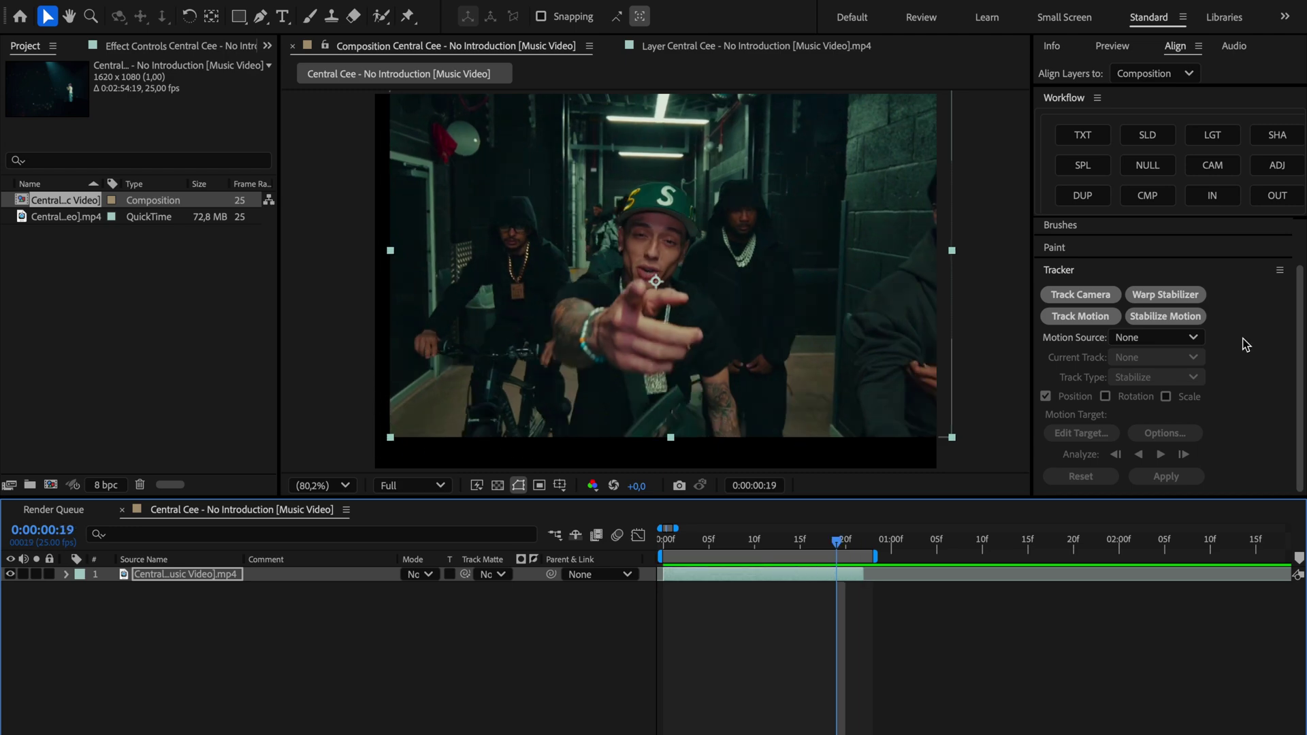
pyautogui.scroll(2, 1246, 344)
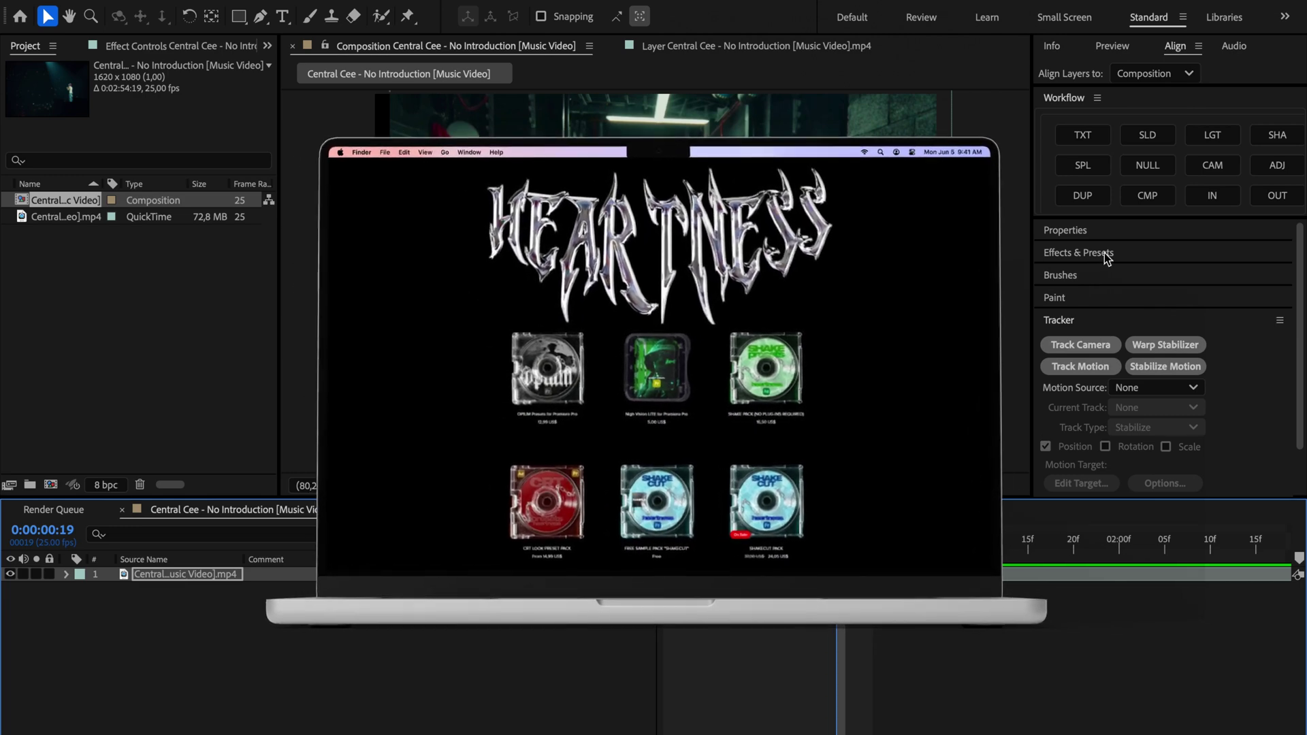
pyautogui.click(1114, 253)
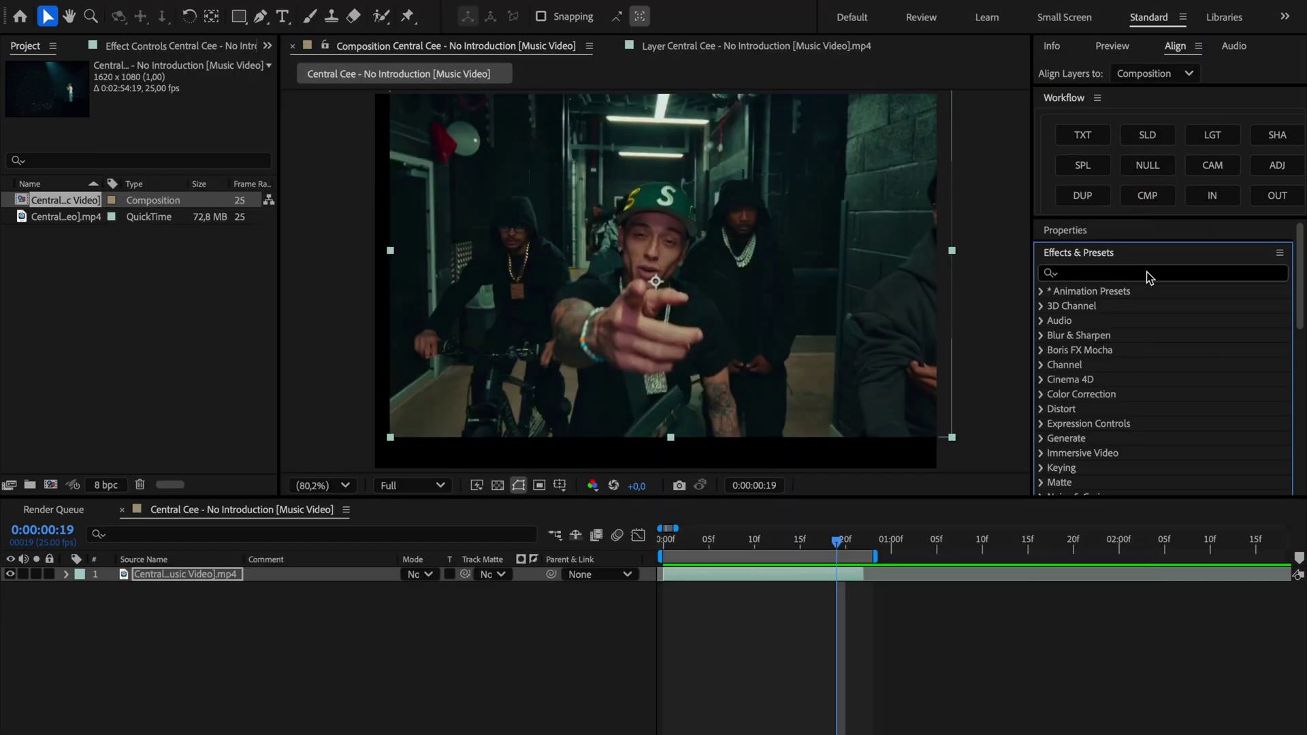
# Find Motion Tile in Effects & Presets and apply it to the clip layer.
pyautogui.click(1150, 273)
pyautogui.write('motion tile')
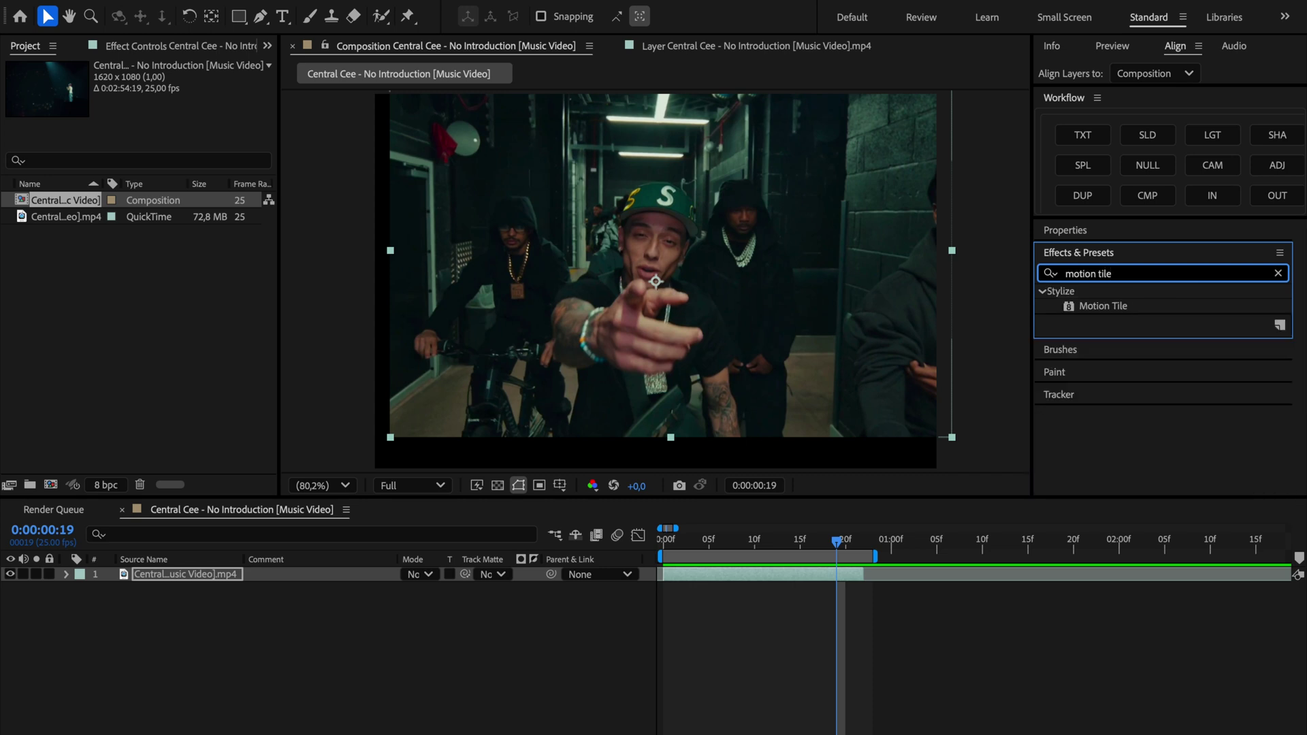
pyautogui.moveTo(1106, 306); pyautogui.dragTo(779, 577)
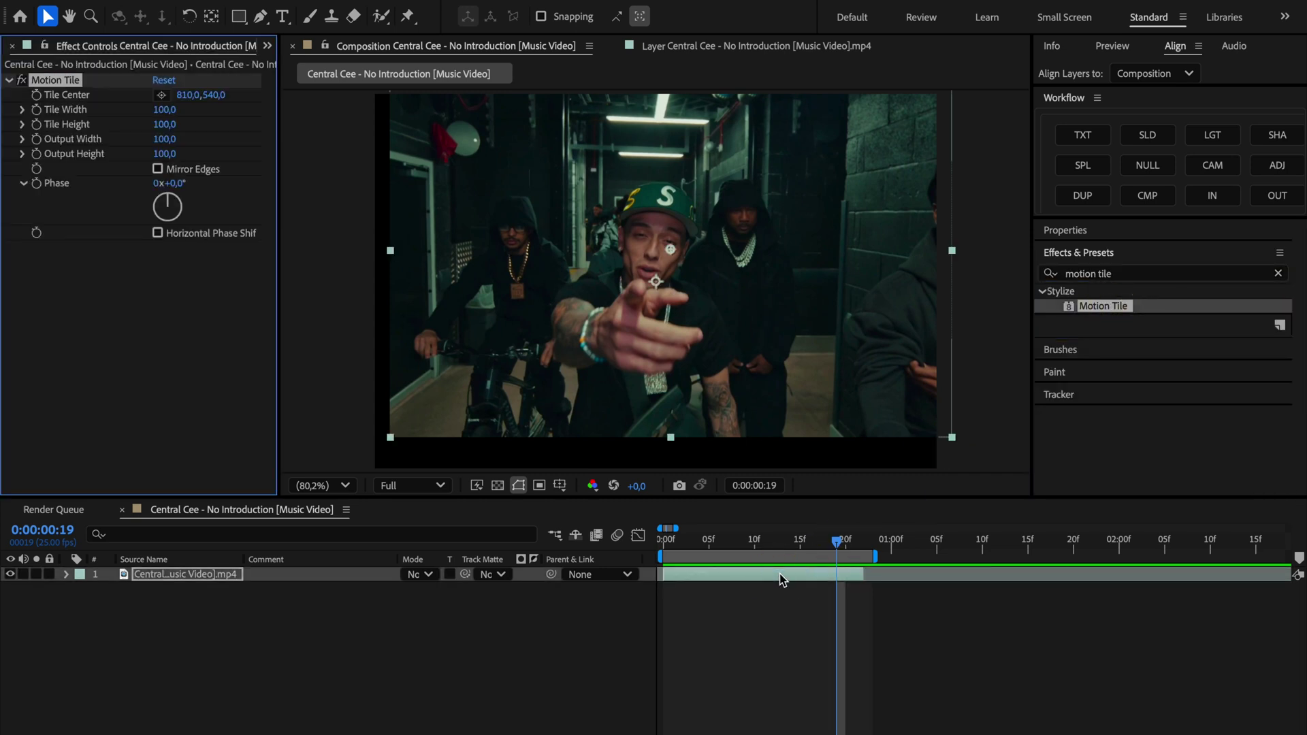
# Turn on Mirror Edges and set Motion Tile Output Width 240 and Output Height 220.
pyautogui.click(158, 169)
pyautogui.click(164, 138)
pyautogui.write('240')
pyautogui.press('Return')
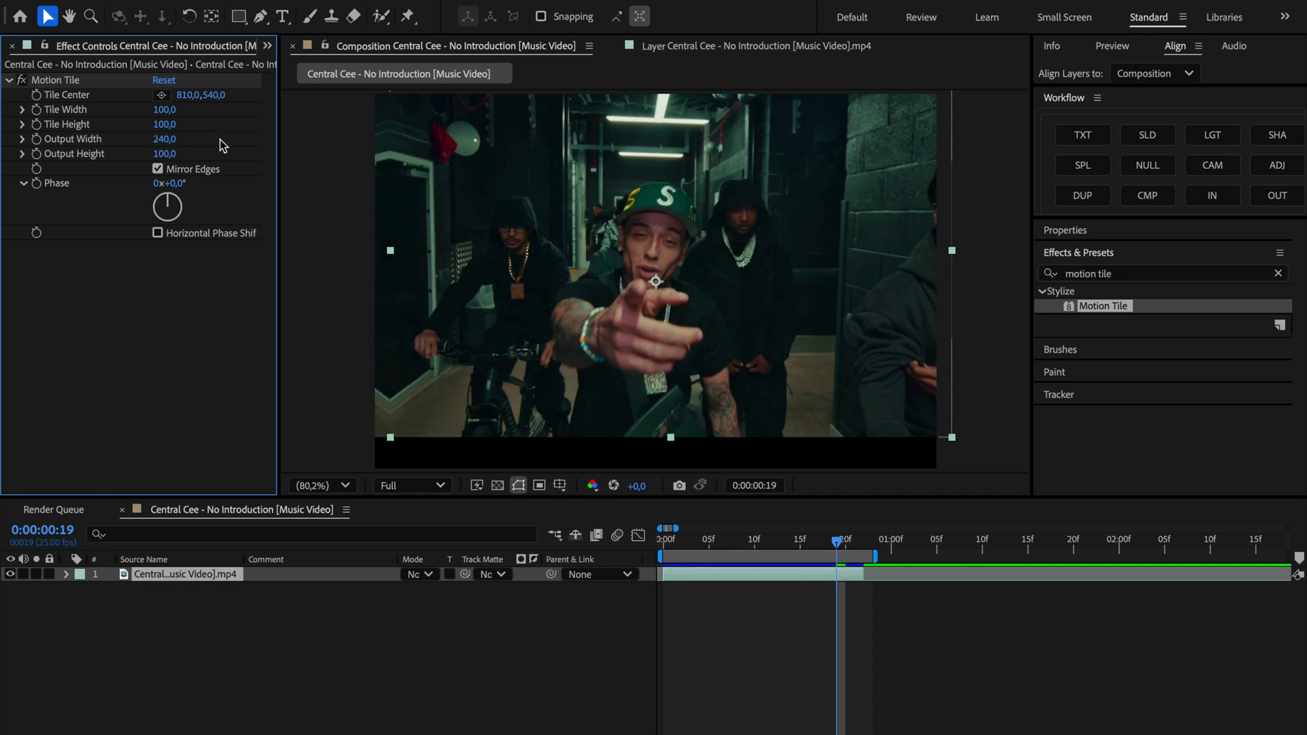
pyautogui.click(164, 154)
pyautogui.write('220')
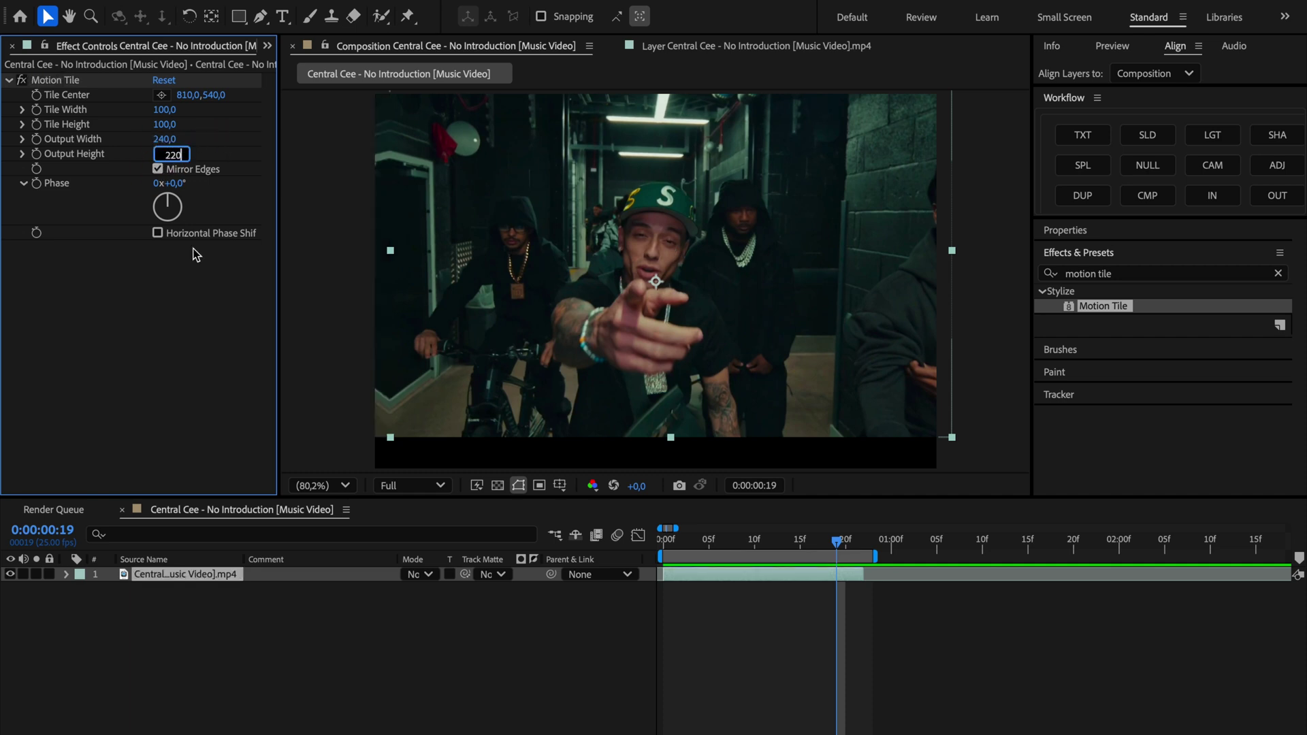
pyautogui.click(1277, 273)
pyautogui.click(1211, 273)
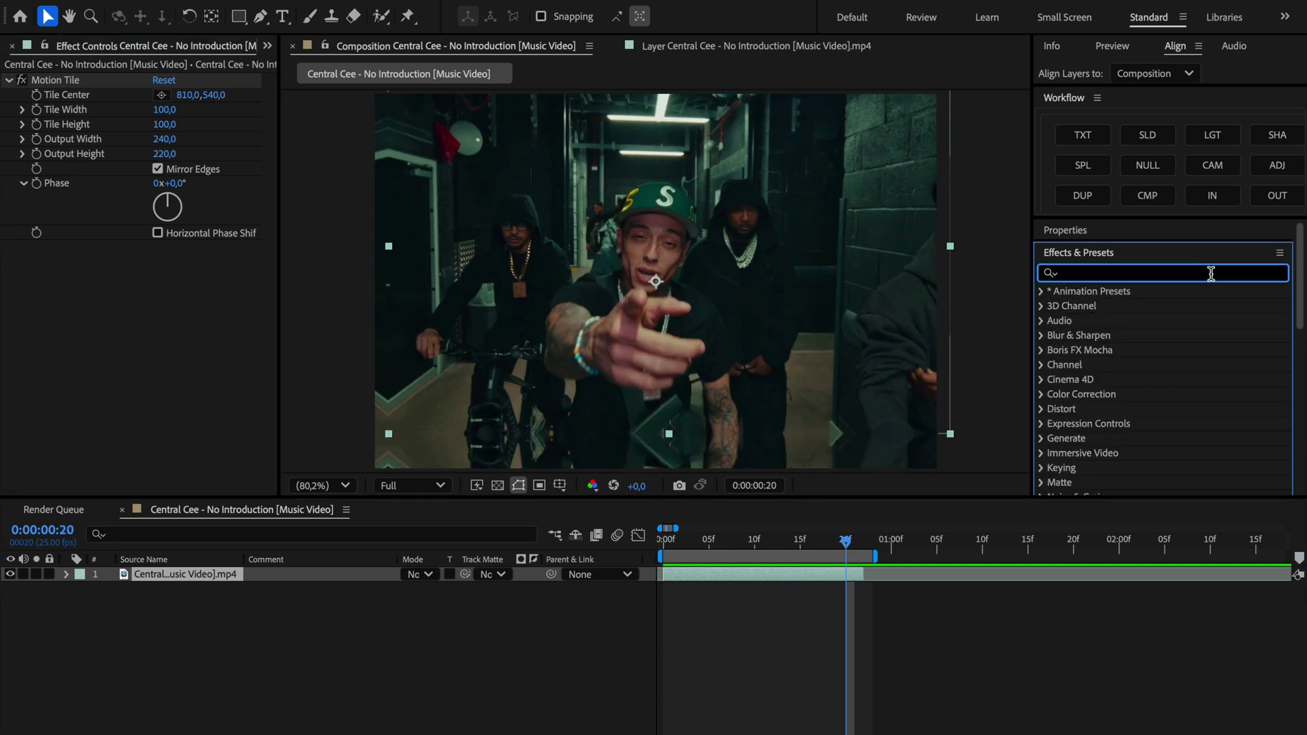
pyautogui.write('transform')
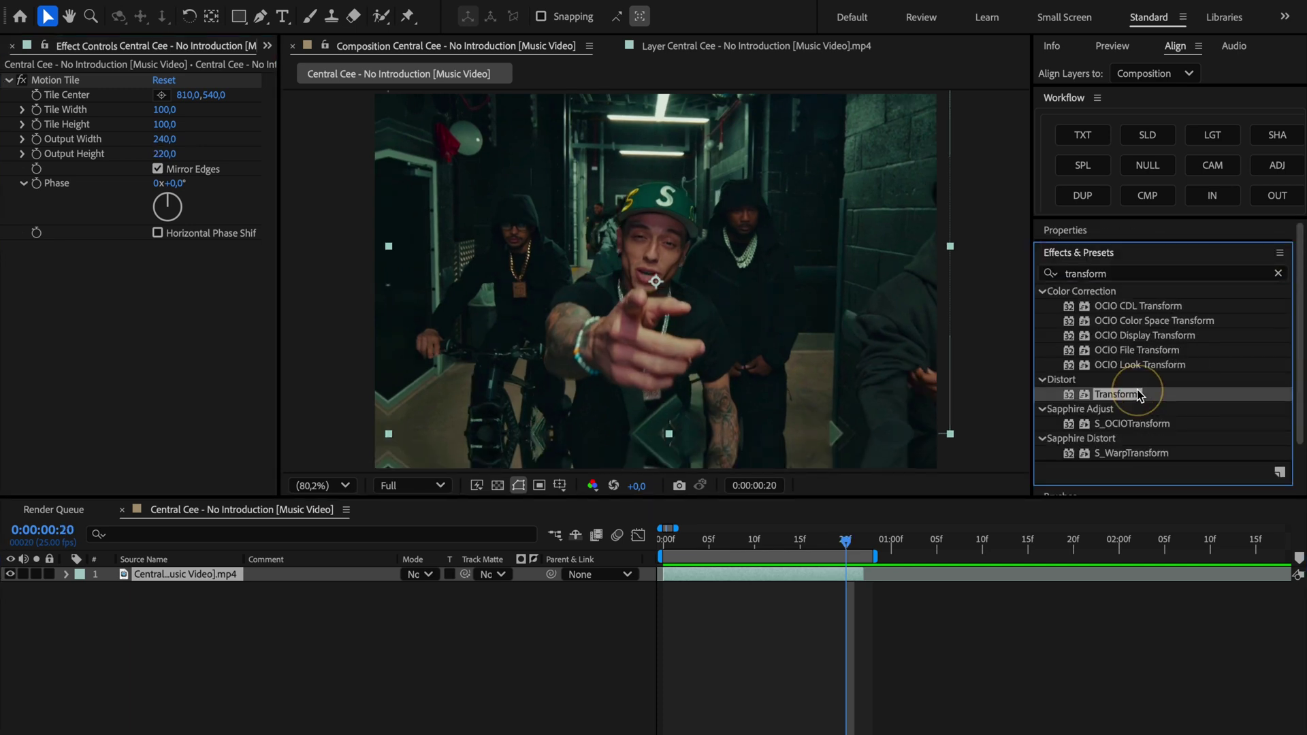
# Apply the Transform effect to the clip and set a Scale keyframe on the first frame.
pyautogui.moveTo(1137, 390); pyautogui.dragTo(753, 578)
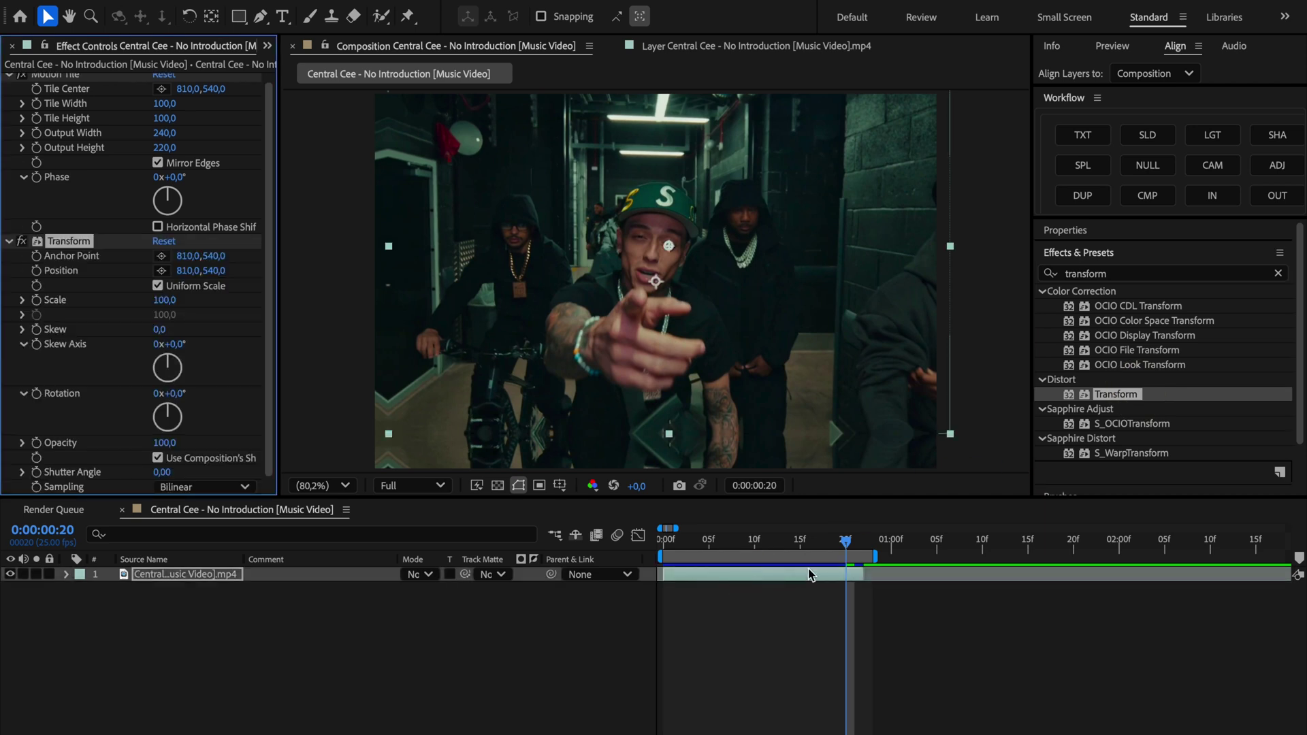
pyautogui.moveTo(845, 541); pyautogui.dragTo(660, 543)
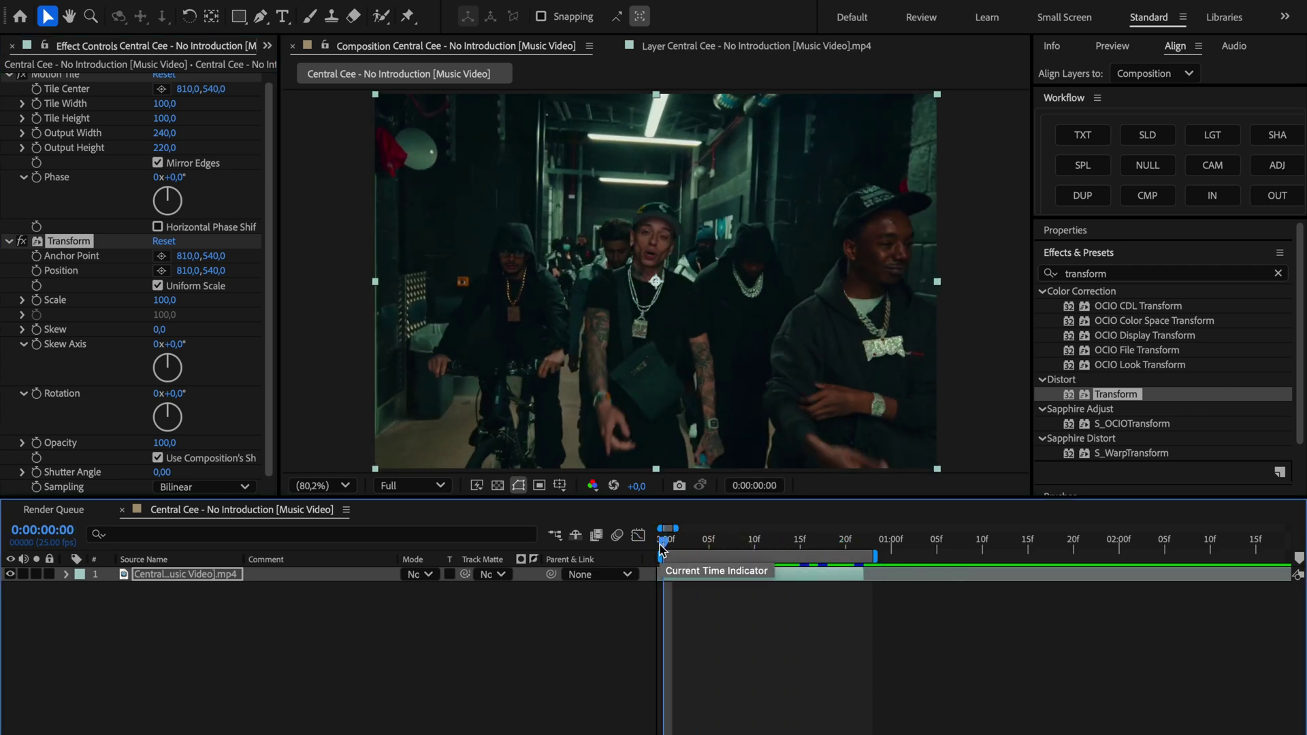
pyautogui.click(36, 300)
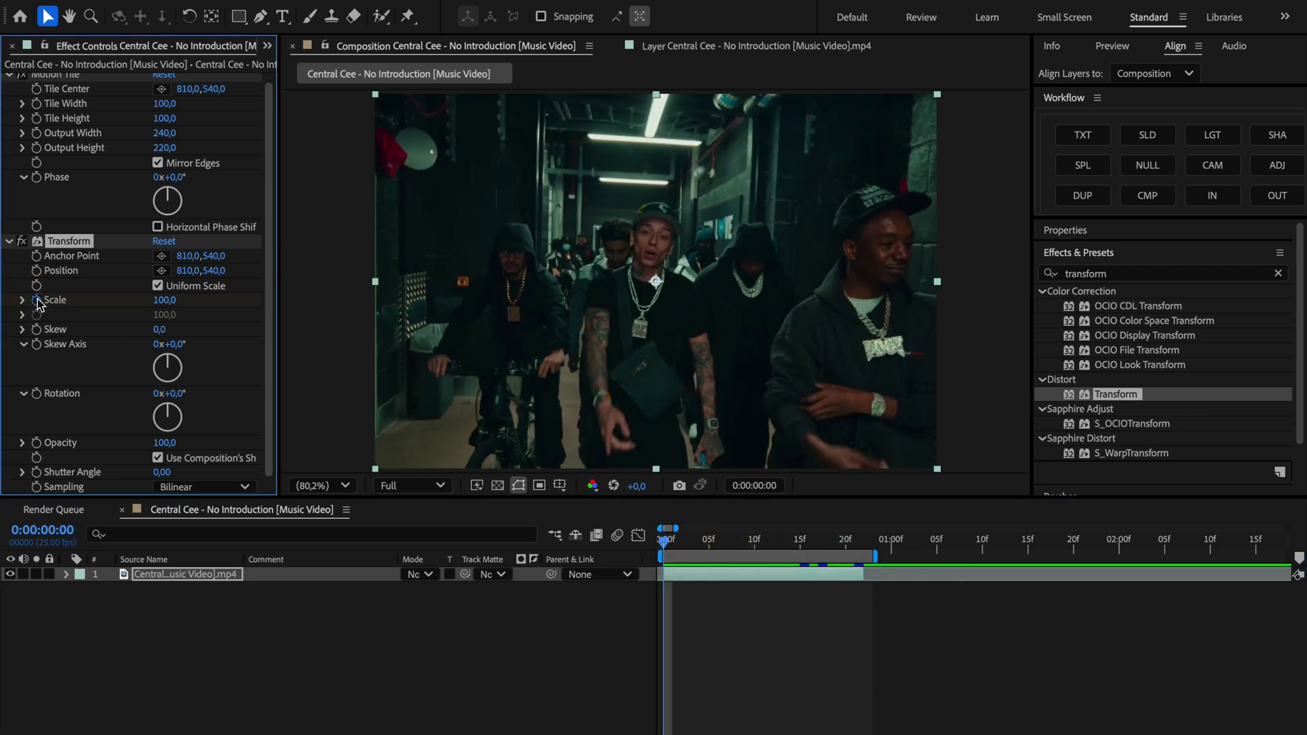
pyautogui.moveTo(664, 539); pyautogui.dragTo(856, 545)
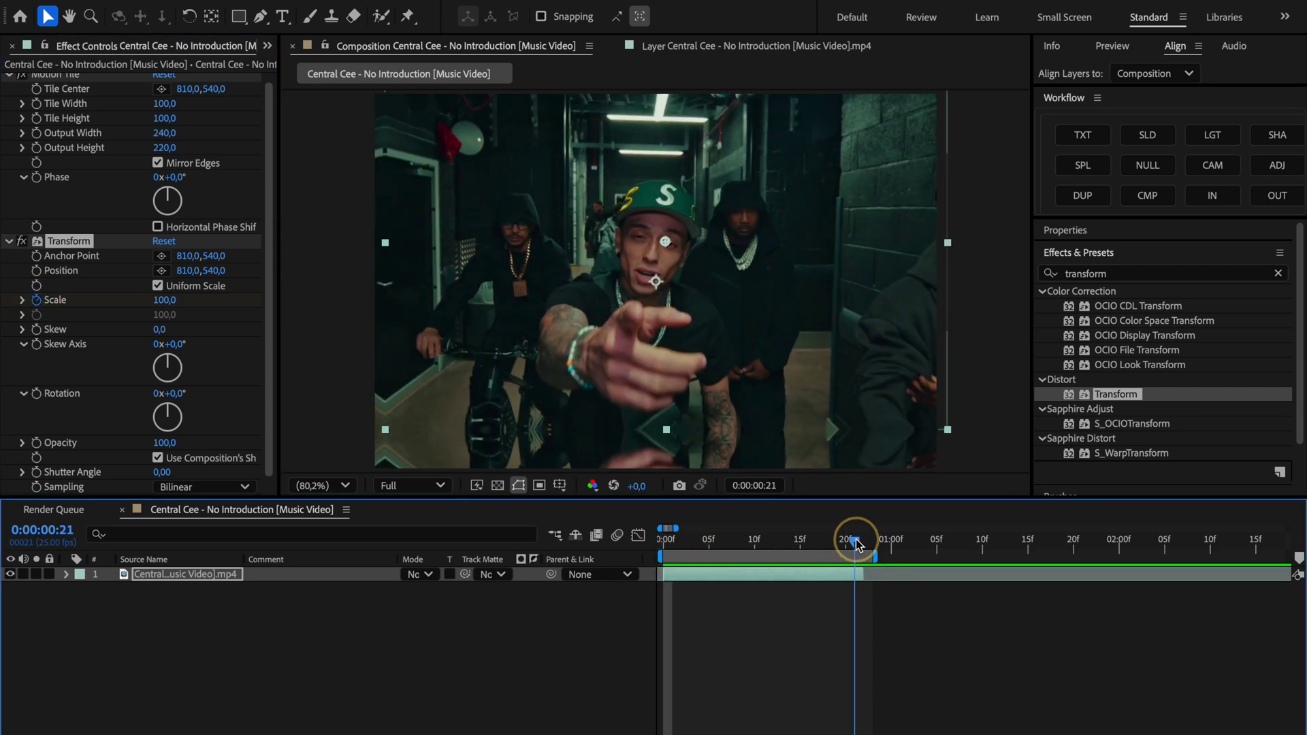
# Edit the Transform Scale value at frame 21, then preview playback and stop it.
pyautogui.click(183, 301)
pyautogui.write('1')
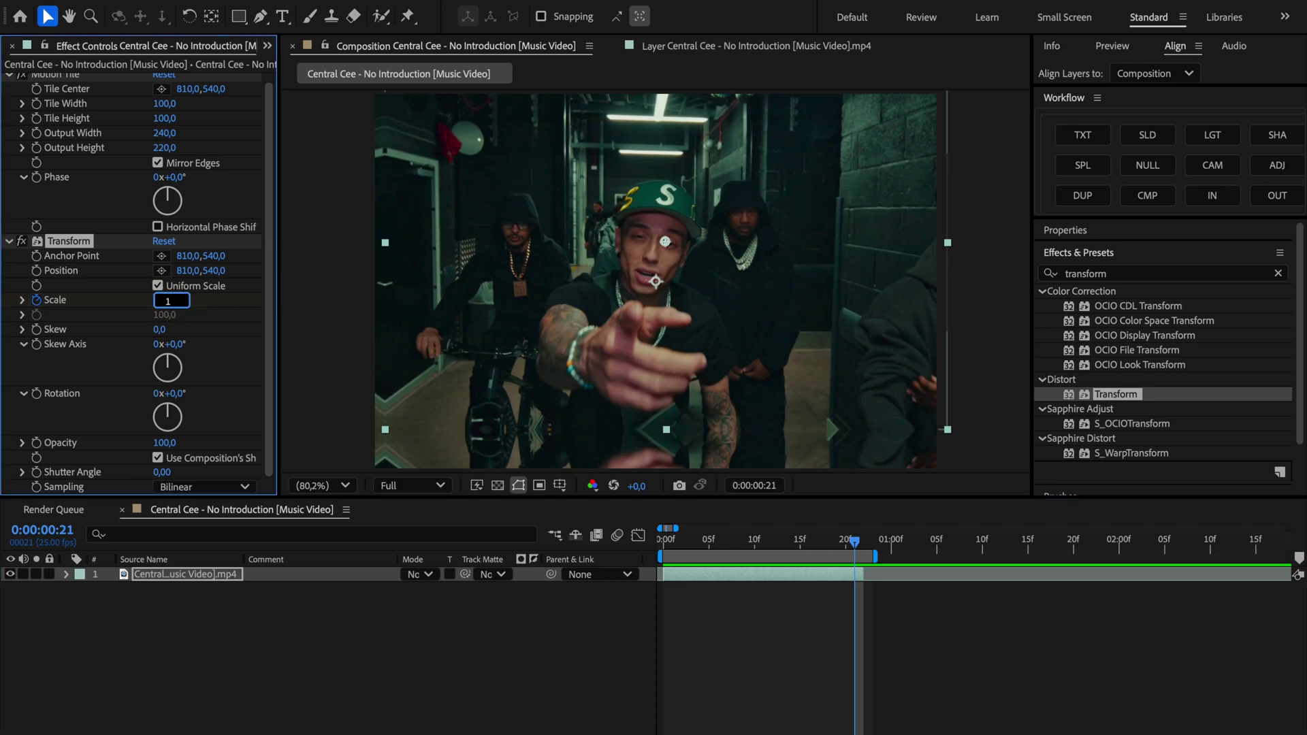
pyautogui.press('Return')
pyautogui.press('Escape')
pyautogui.press('space')
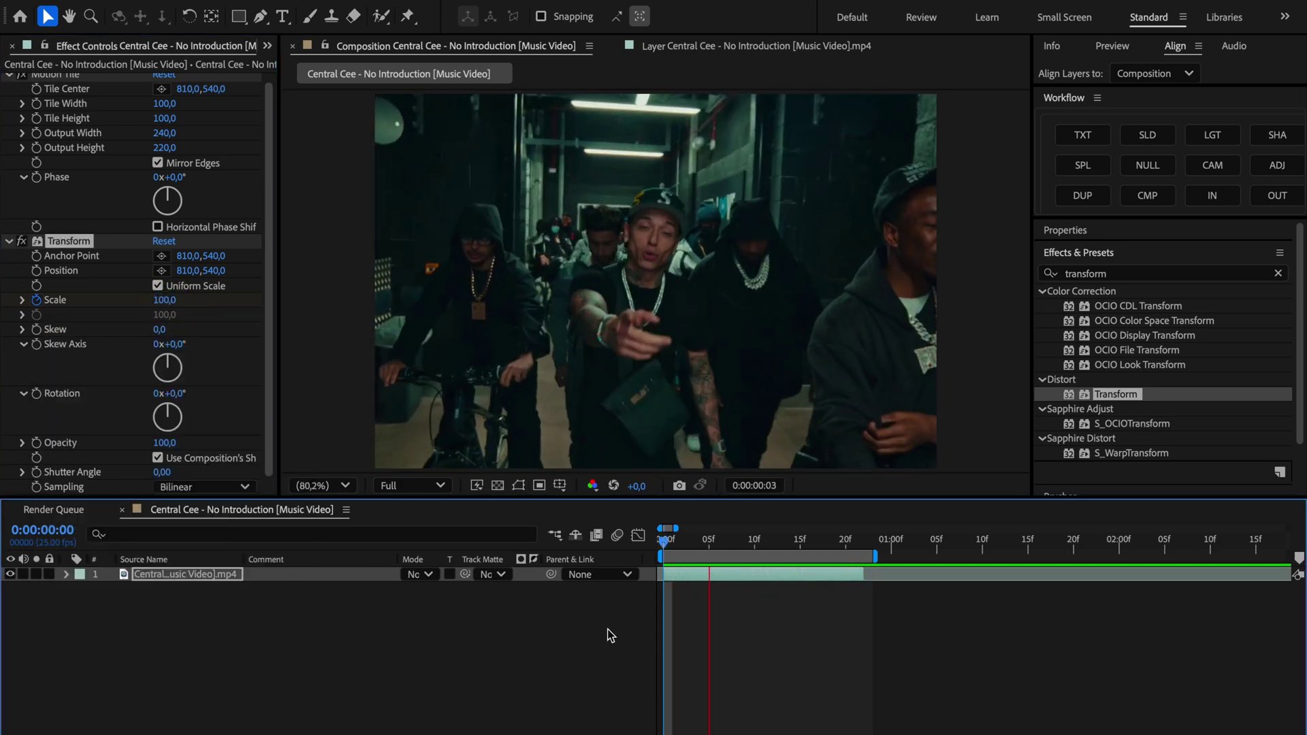
pyautogui.click(690, 582)
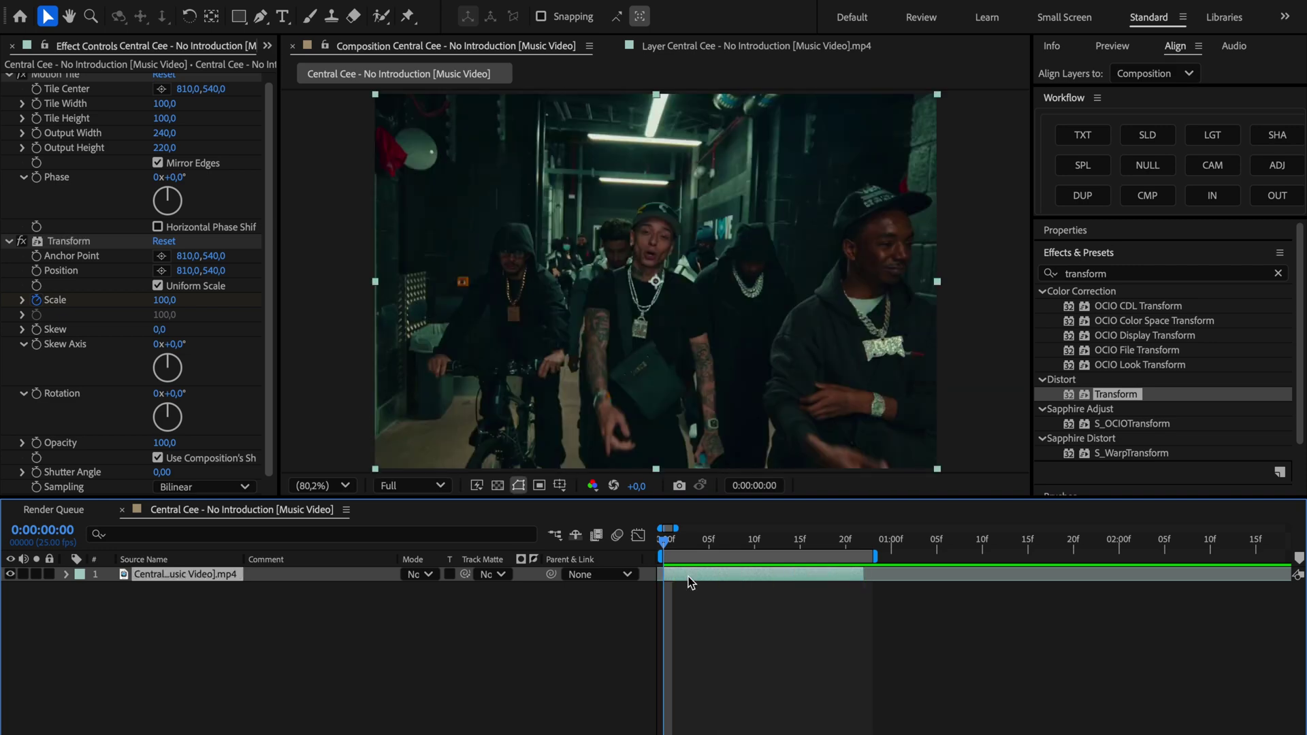
# Duplicate the clip layer and open the top copy in its Layer viewer.
pyautogui.hotkey('ctrl', 'd')
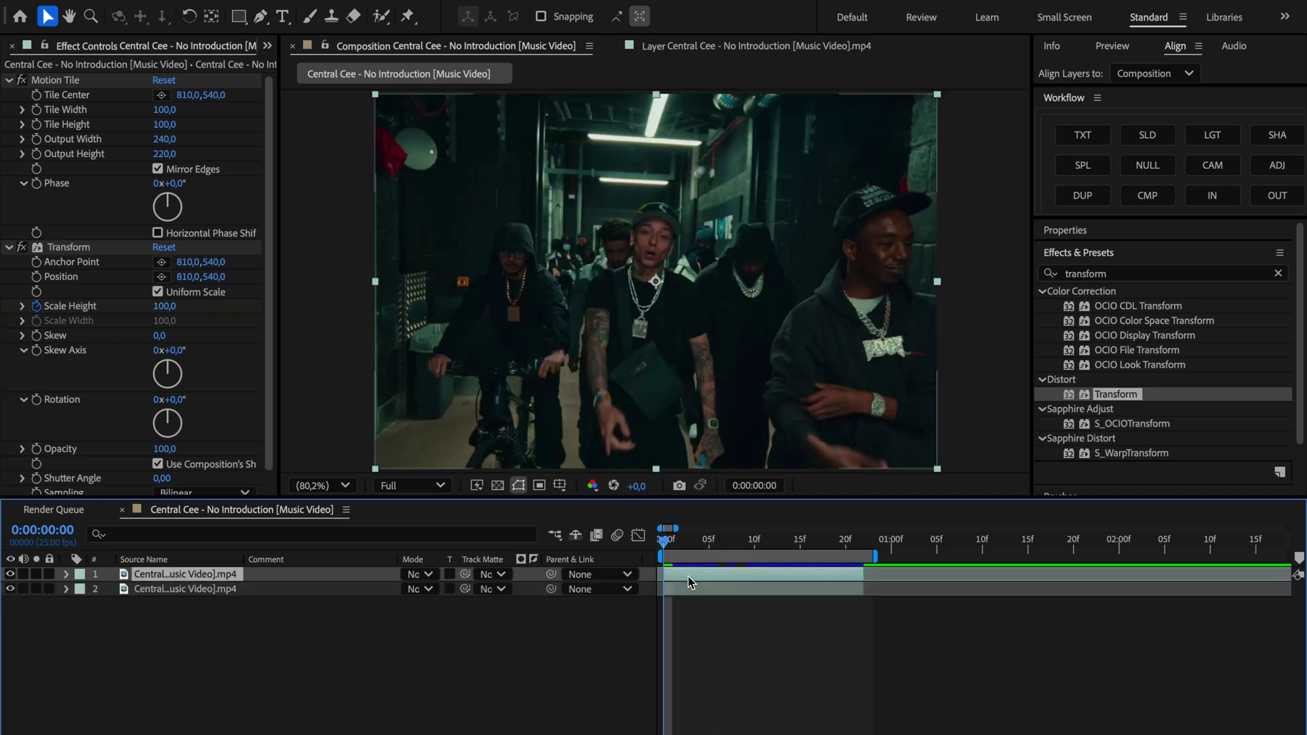
pyautogui.doubleClick(693, 576)
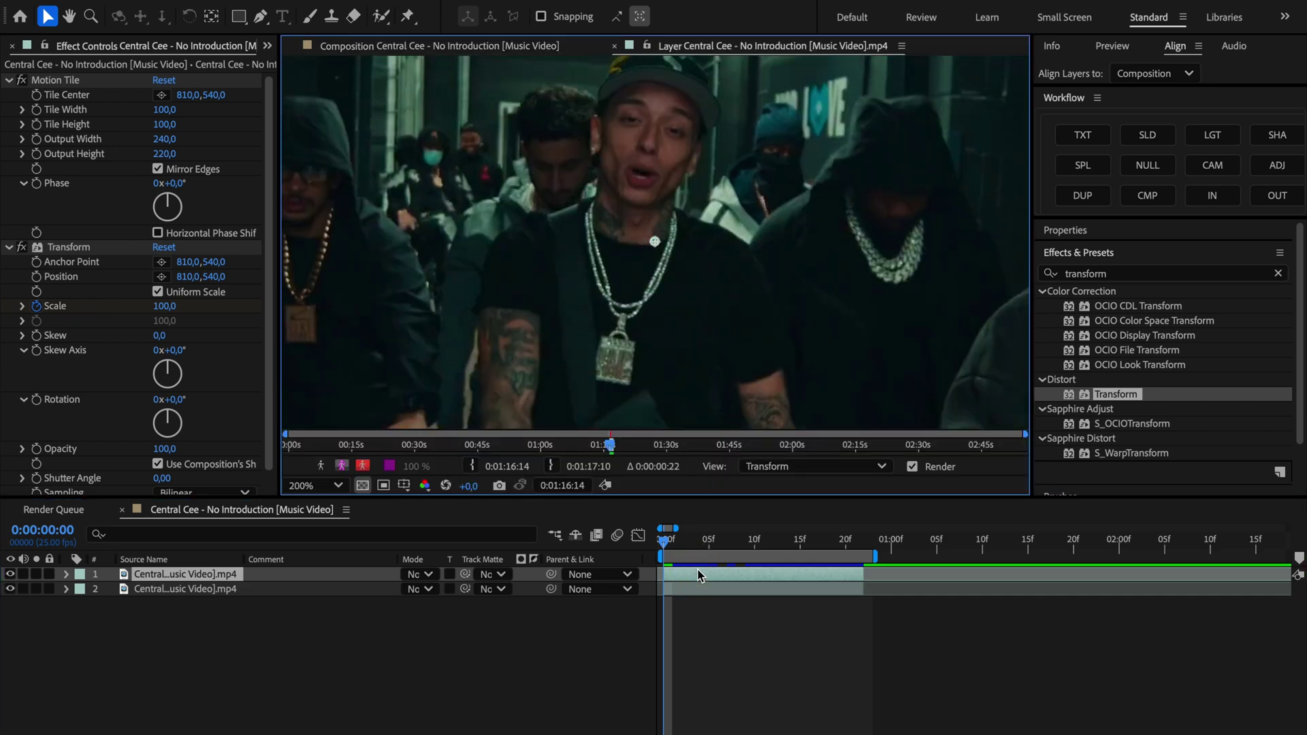
pyautogui.scroll(-2, 639, 236)
# Paint the rapper with the Roto Brush, propagate a few frames, and freeze the matte.
pyautogui.click(379, 16)
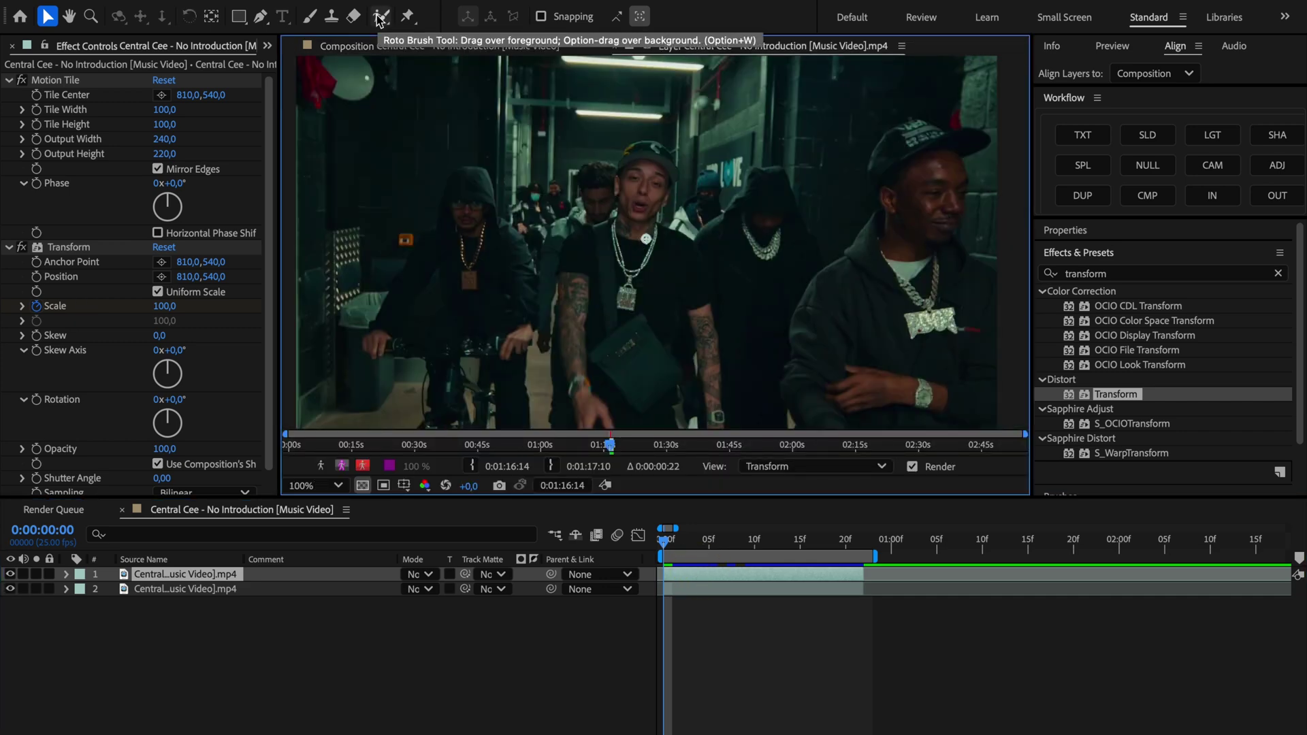
pyautogui.moveTo(651, 165); pyautogui.dragTo(634, 327)
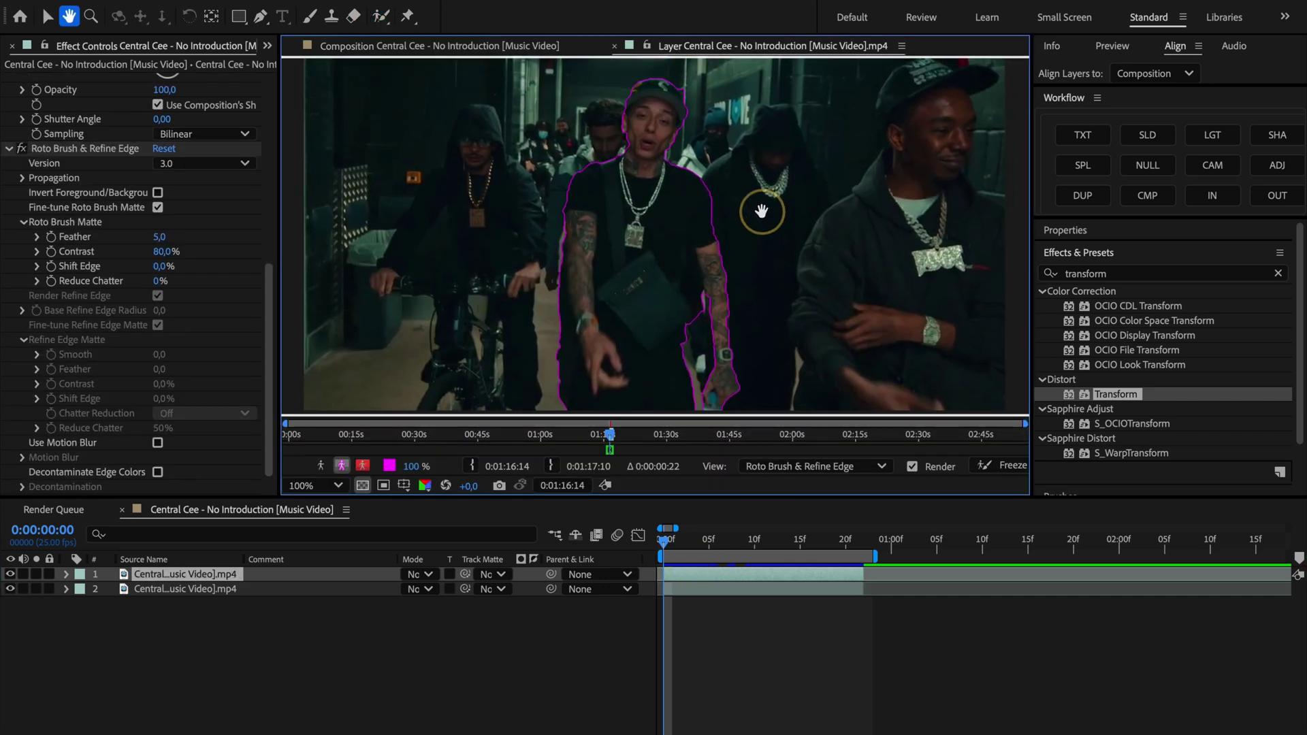
pyautogui.moveTo(782, 292); pyautogui.dragTo(750, 215)
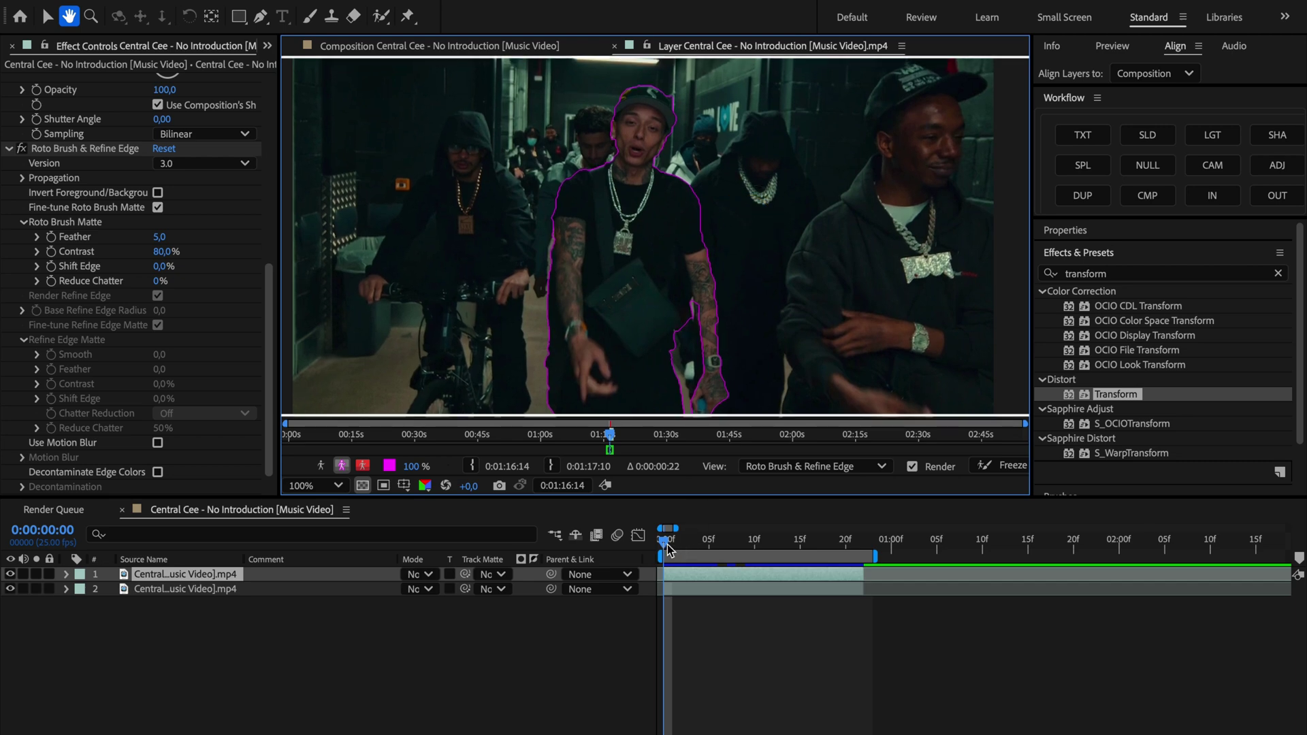
pyautogui.moveTo(665, 545)
pyautogui.mouseDown()
pyautogui.moveTo(832, 534)
pyautogui.moveTo(691, 541)
pyautogui.mouseUp()
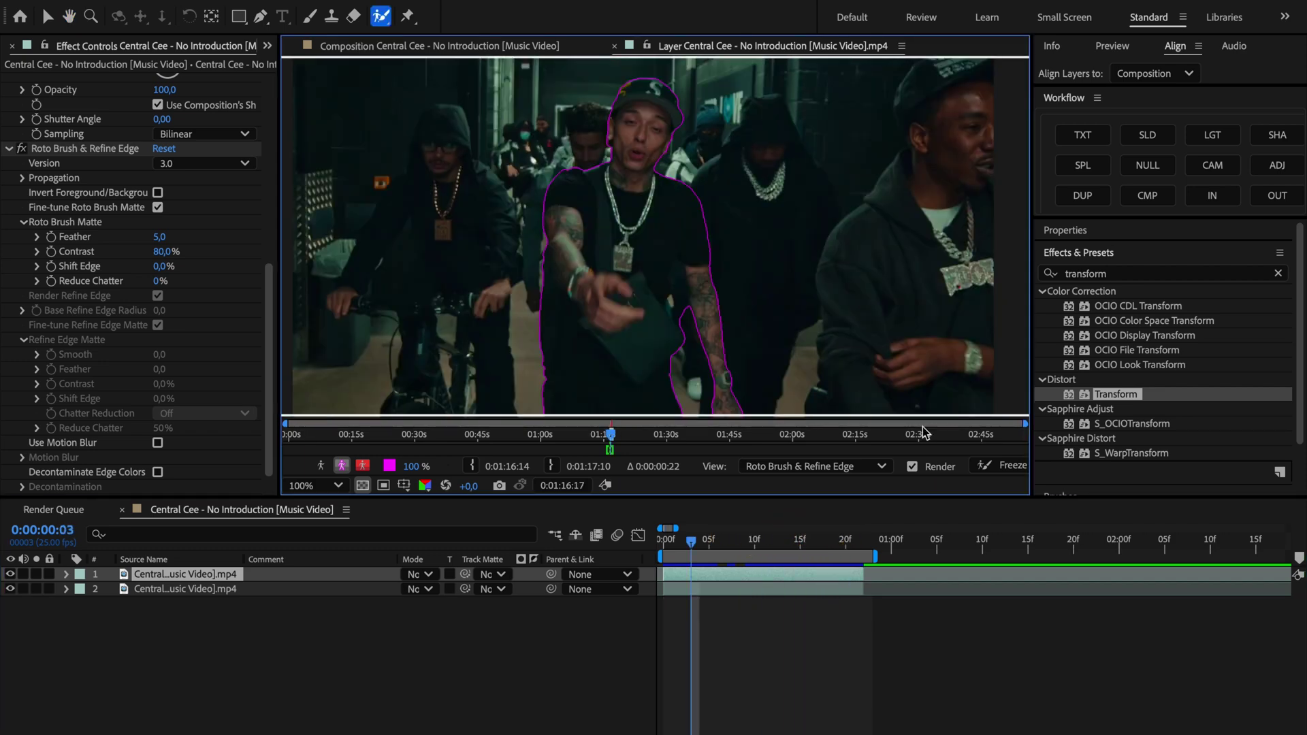
pyautogui.click(992, 465)
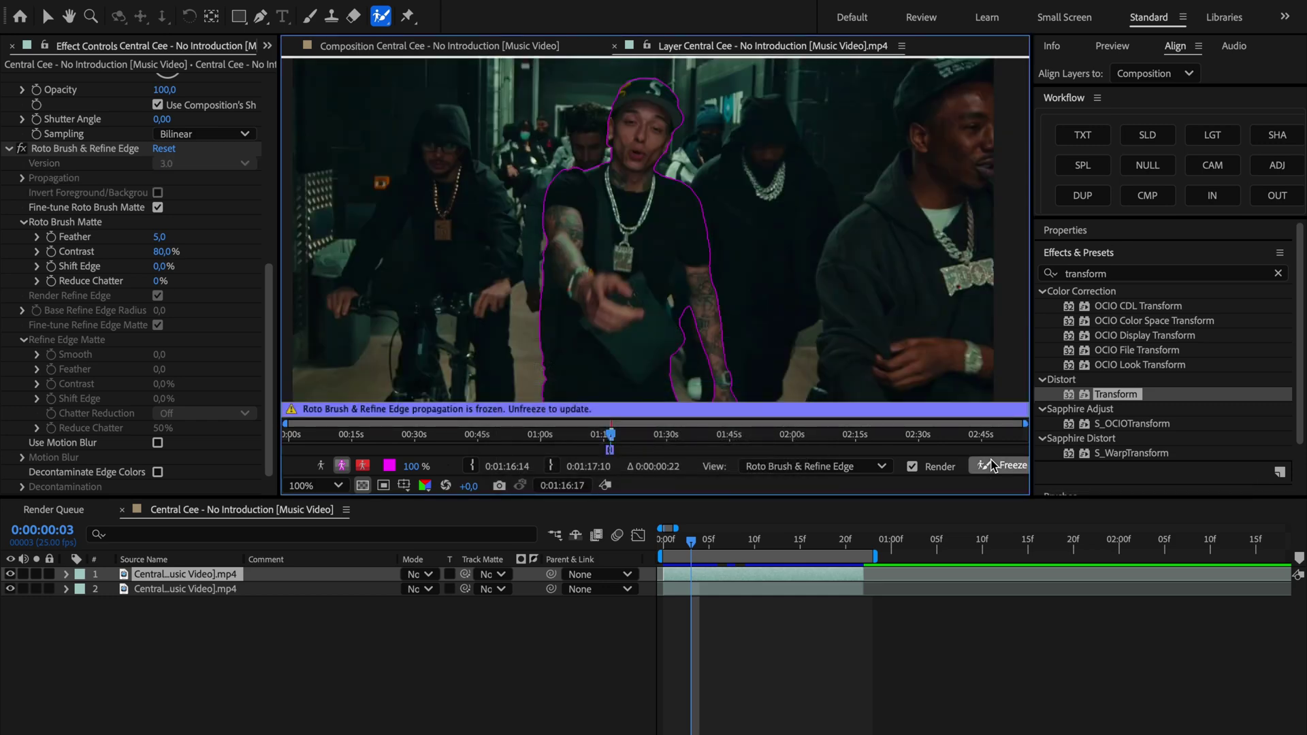
# Pre-compose the lower clip layer into Comp 1, moving all its attributes inside.
pyautogui.click(495, 47)
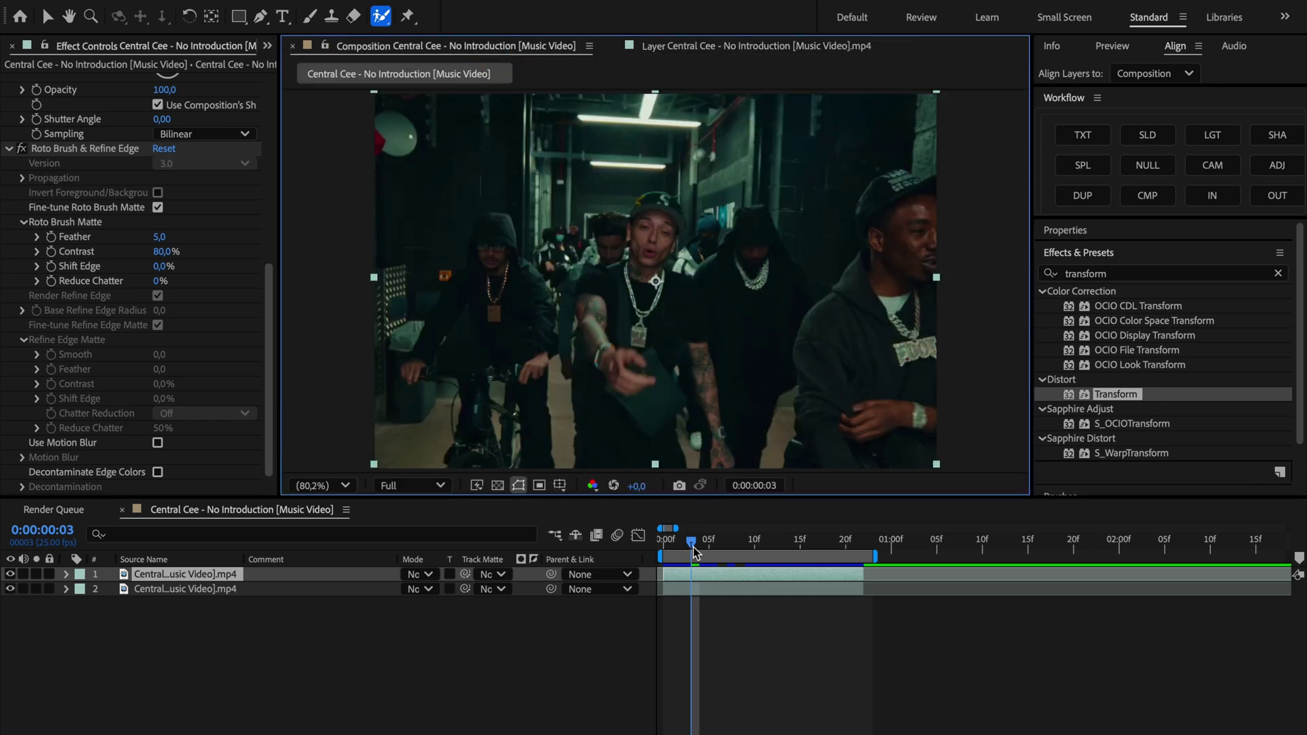
pyautogui.click(654, 550)
pyautogui.click(683, 589)
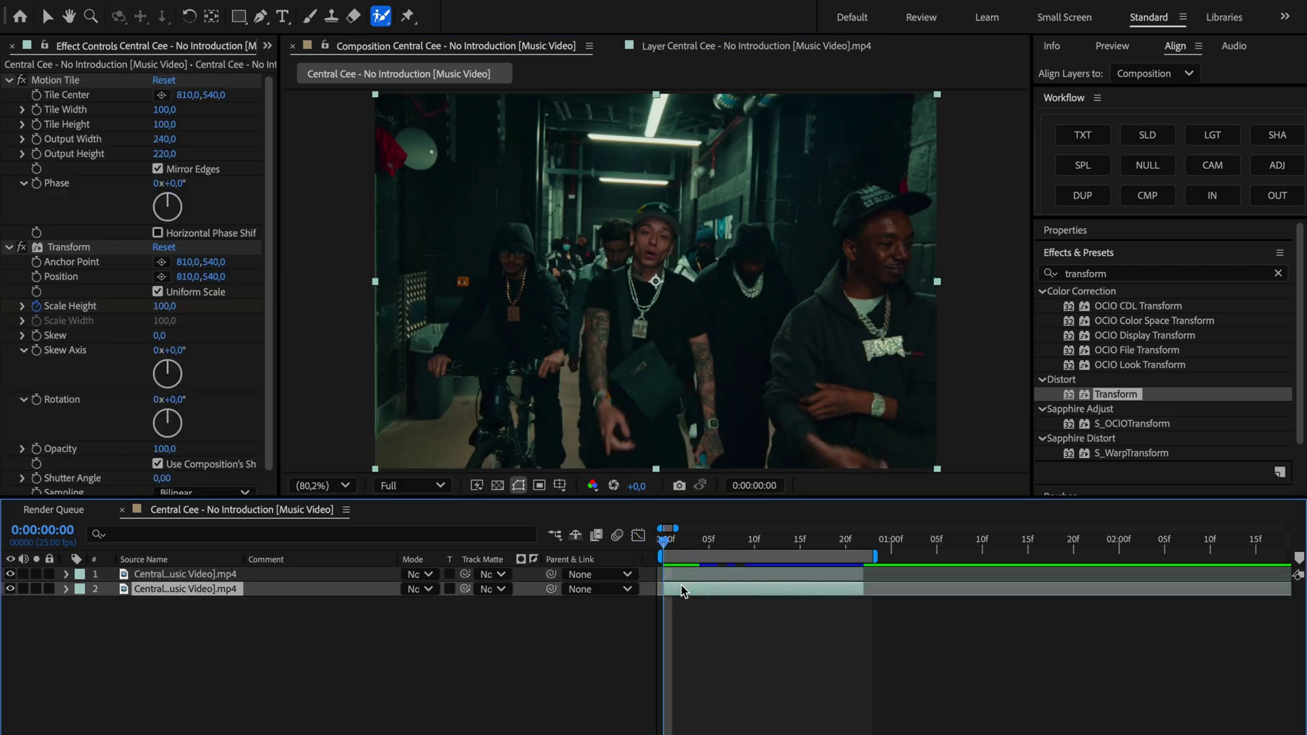
pyautogui.rightClick(683, 591)
pyautogui.click(705, 676)
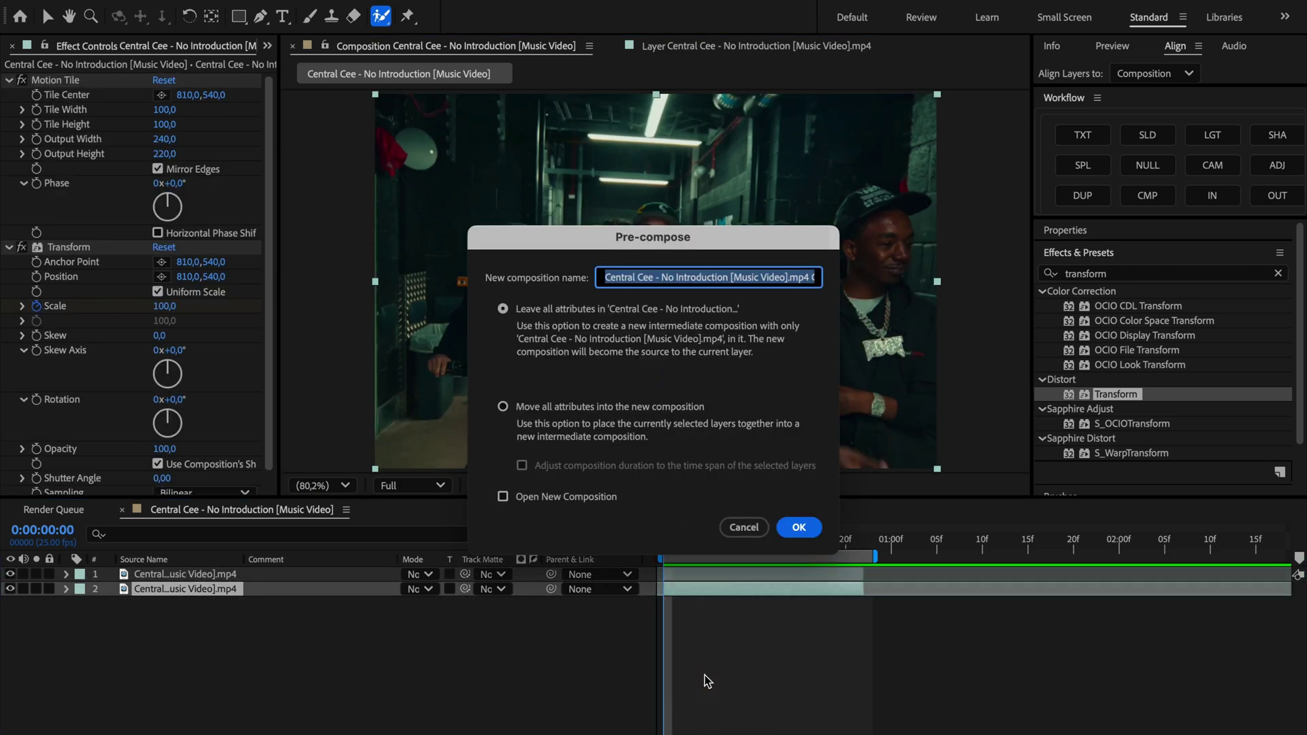
pyautogui.click(502, 406)
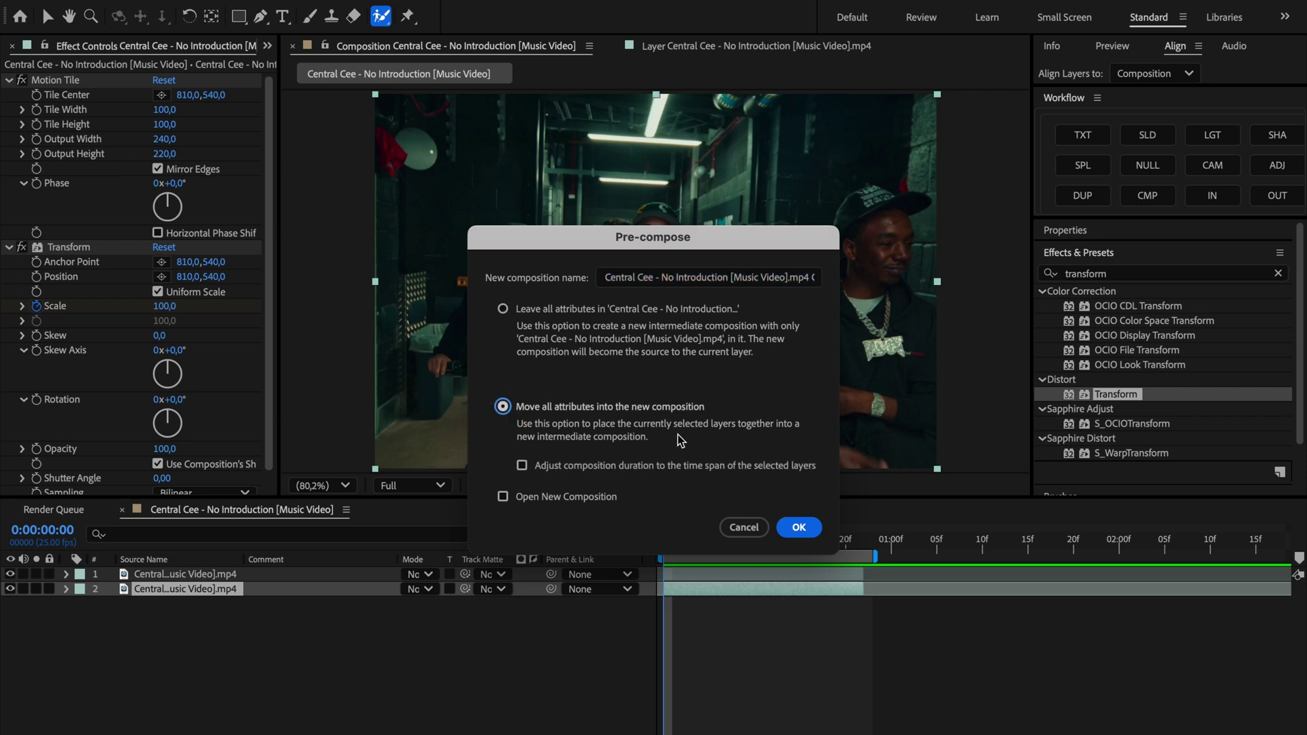
pyautogui.click(799, 528)
pyautogui.click(1278, 273)
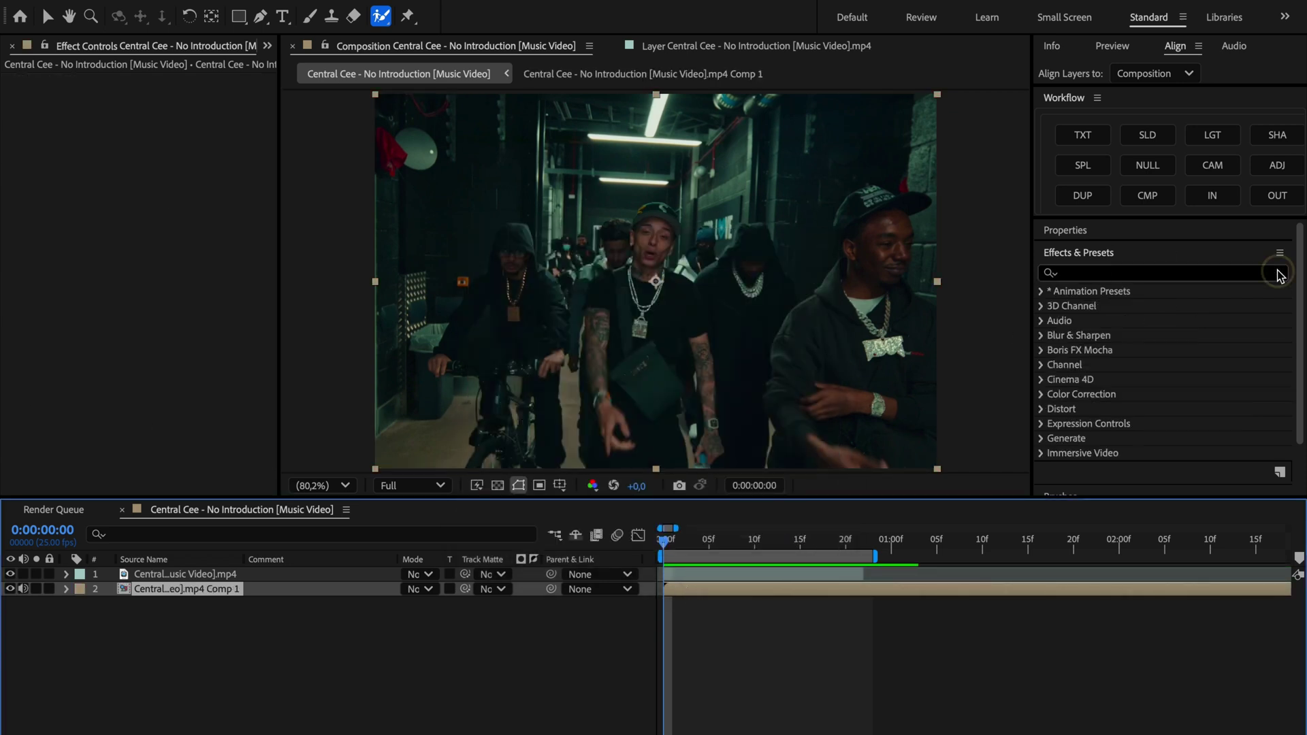
# Apply the Radial Blur effect to the Comp 1 layer.
pyautogui.write('radial blur')
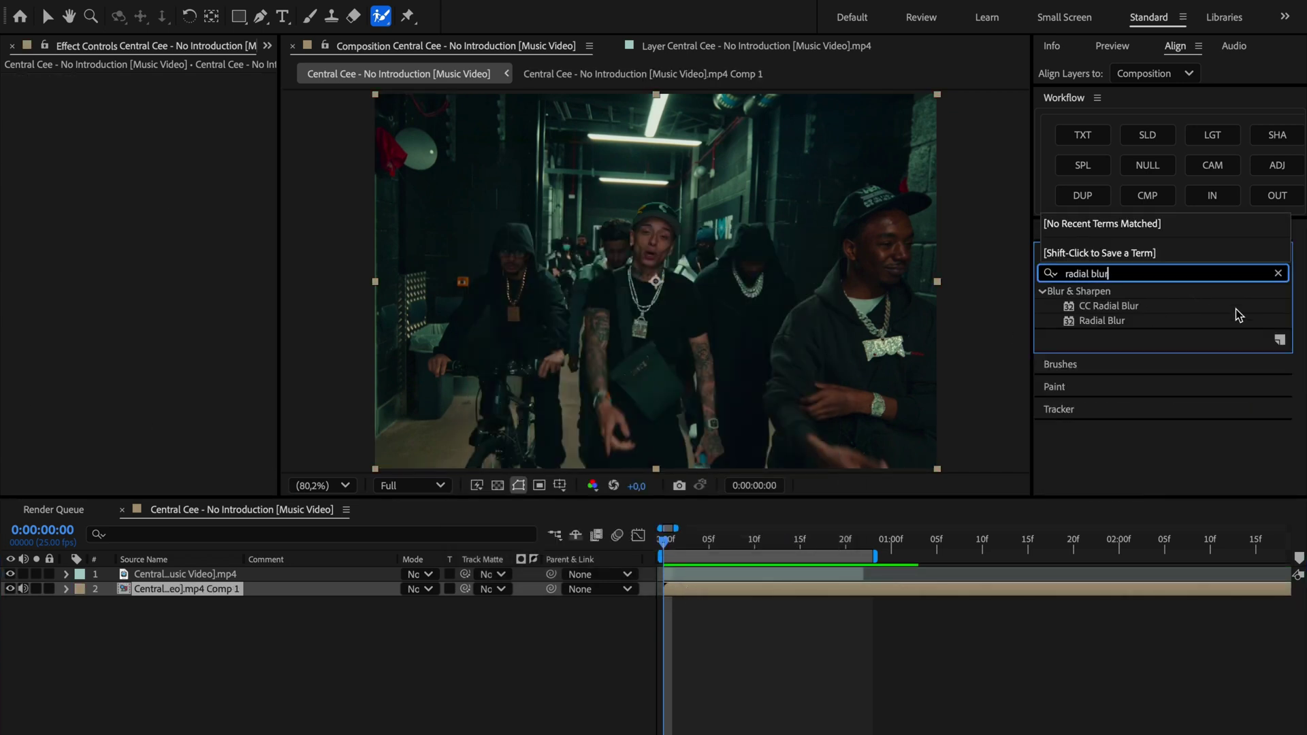
pyautogui.click(1121, 321)
pyautogui.moveTo(1101, 322); pyautogui.dragTo(765, 597)
pyautogui.press('v')
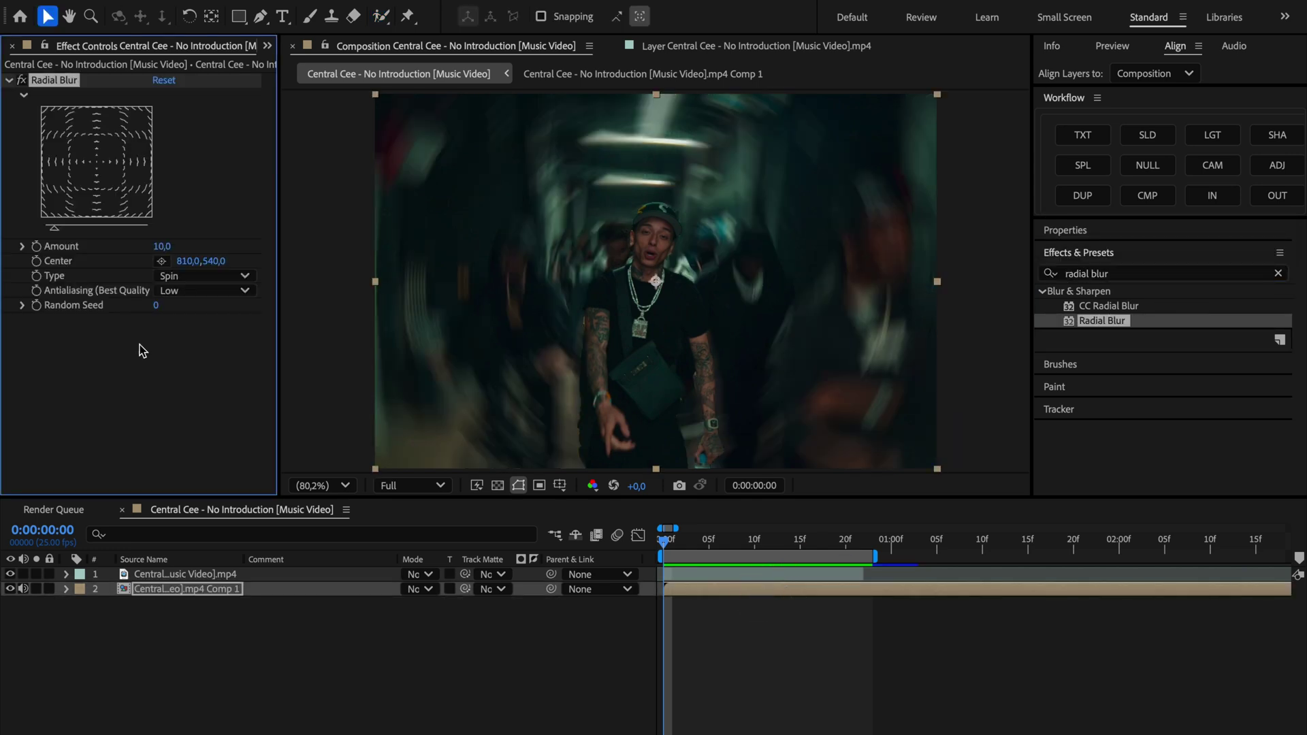
# Keyframe the Radial Blur Amount at 7 on frame 0.
pyautogui.click(36, 247)
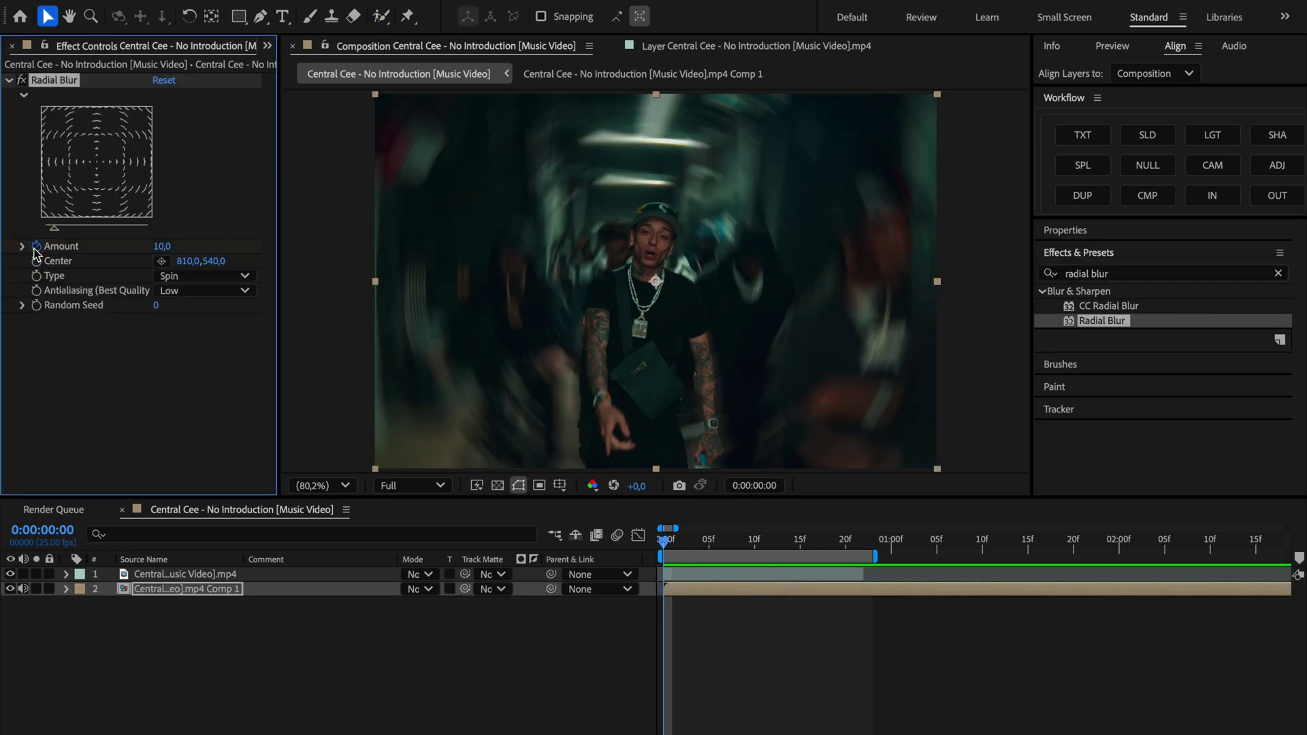
pyautogui.click(162, 248)
pyautogui.write('7')
pyautogui.press('Return')
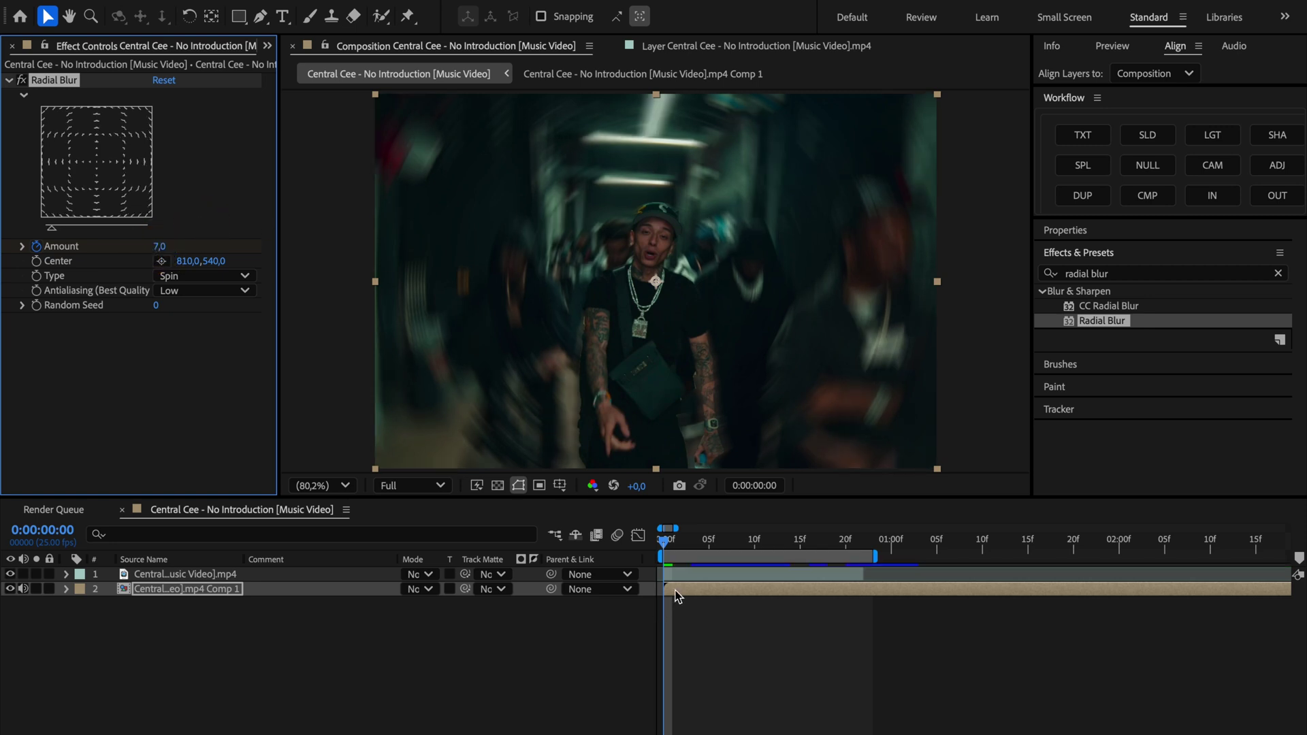
# Keyframe the blur Amount to 0 at frame 7 and preview it.
pyautogui.press('u')
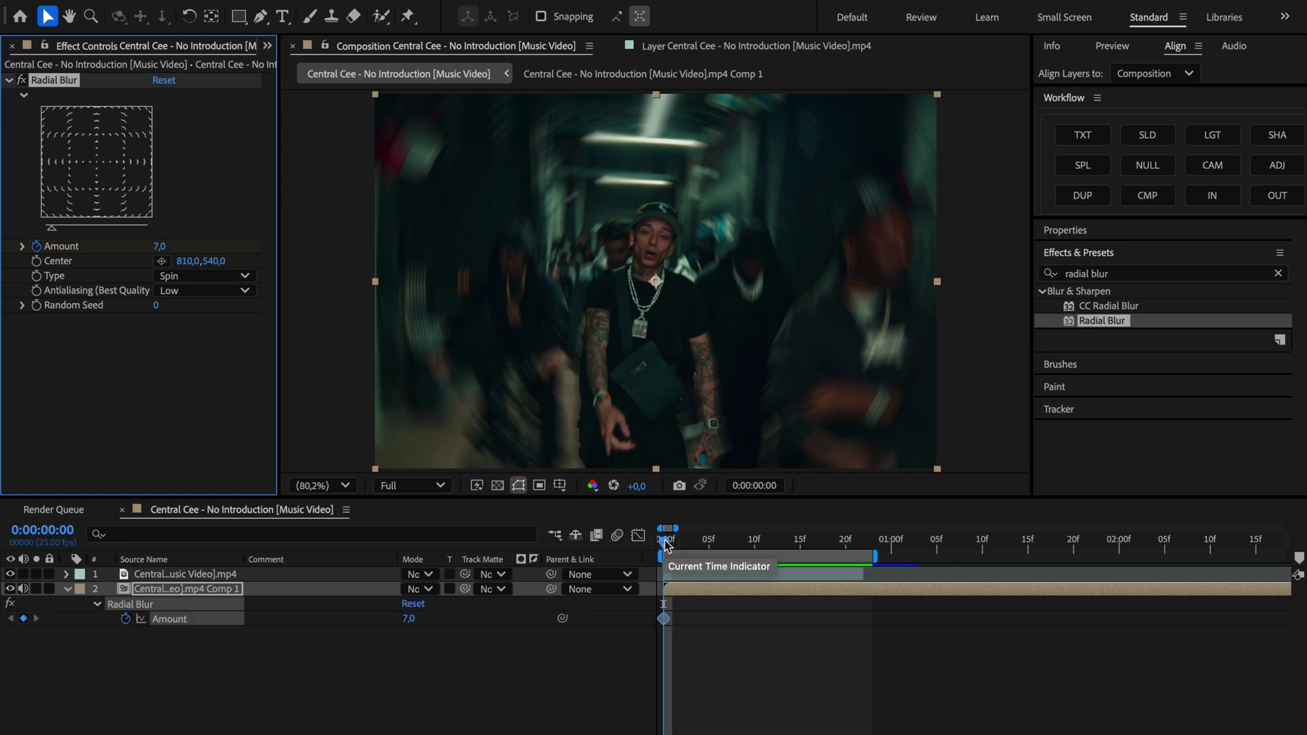
pyautogui.moveTo(666, 542); pyautogui.dragTo(724, 545)
pyautogui.click(161, 247)
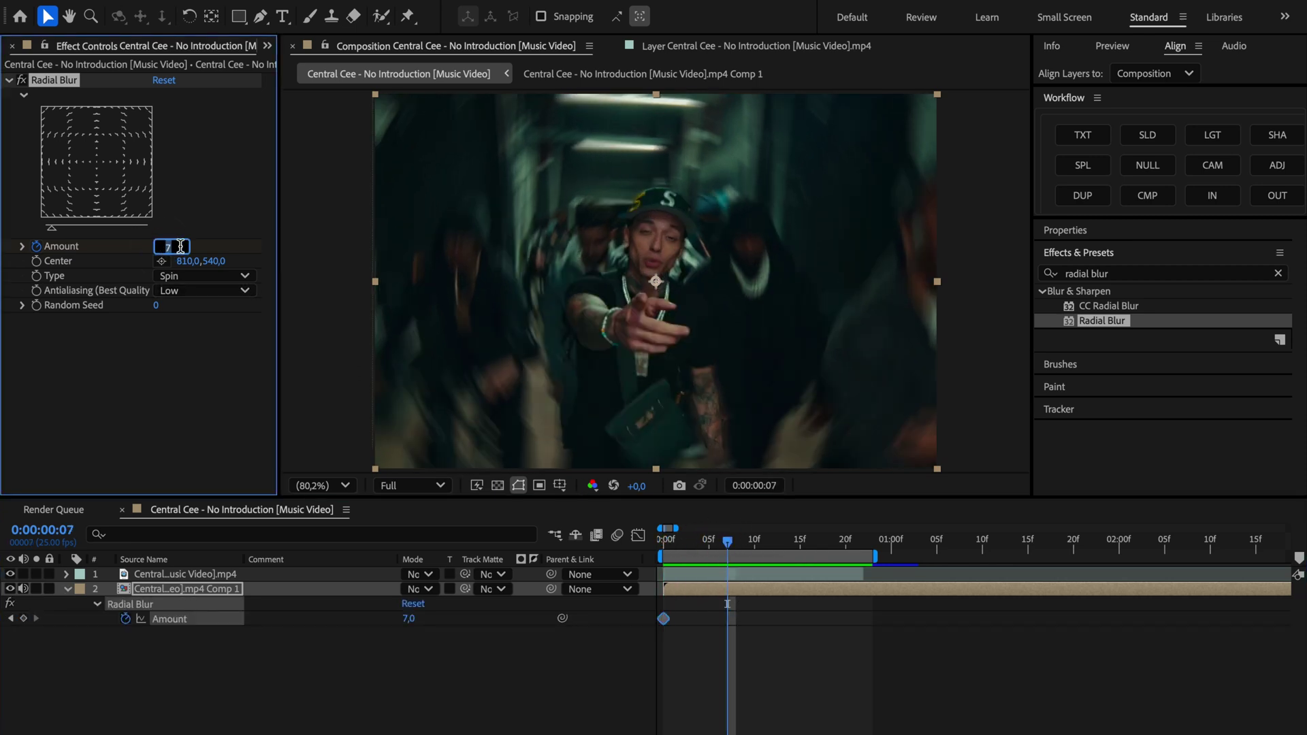
pyautogui.write('0')
pyautogui.press('Return')
pyautogui.press('space')
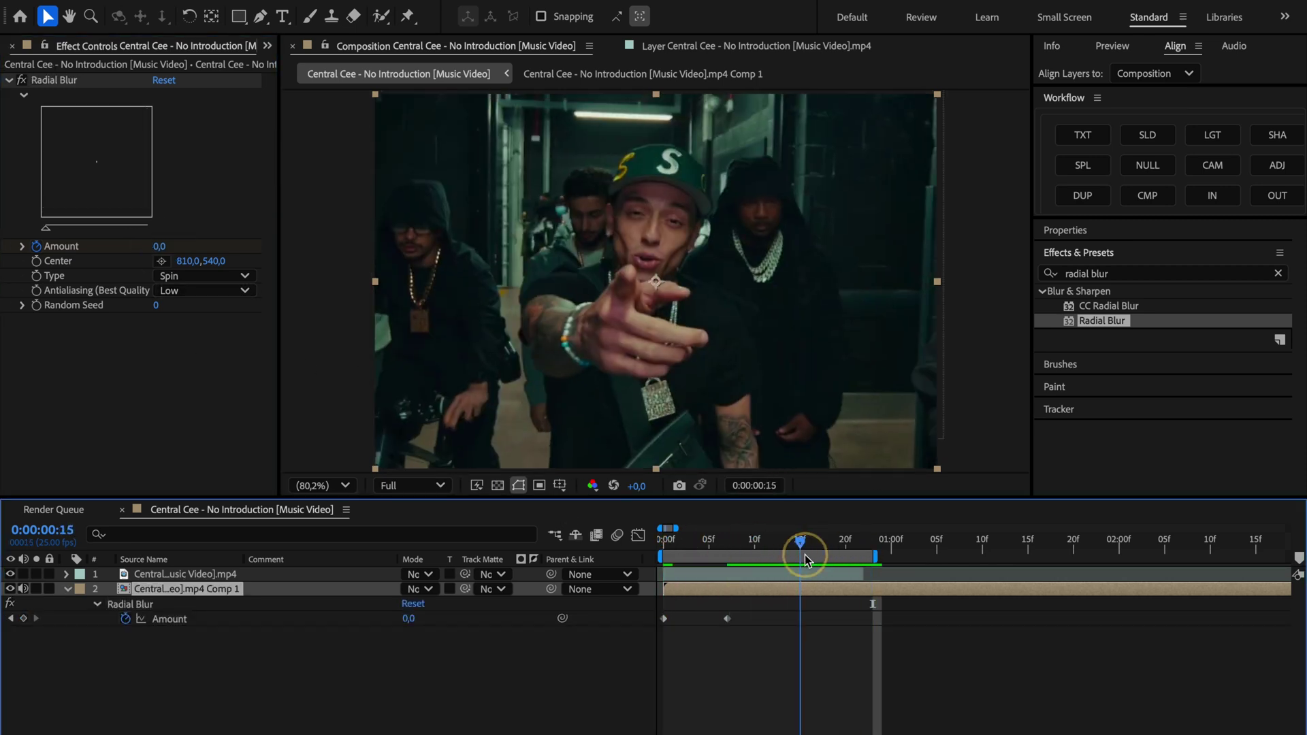
# Keyframe the blur Amount to 10 at frame 13 and 0 at frame 17.
pyautogui.click(161, 247)
pyautogui.write('10')
pyautogui.press('Return')
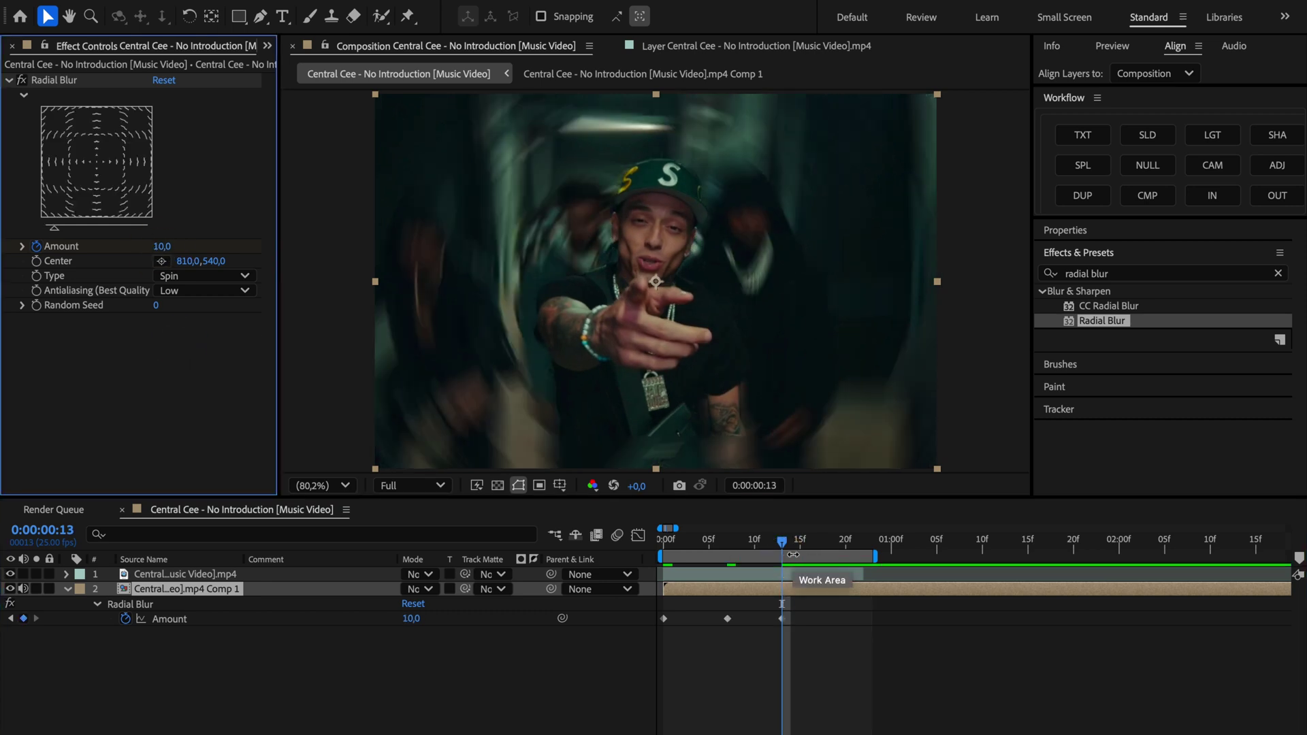
pyautogui.click(820, 546)
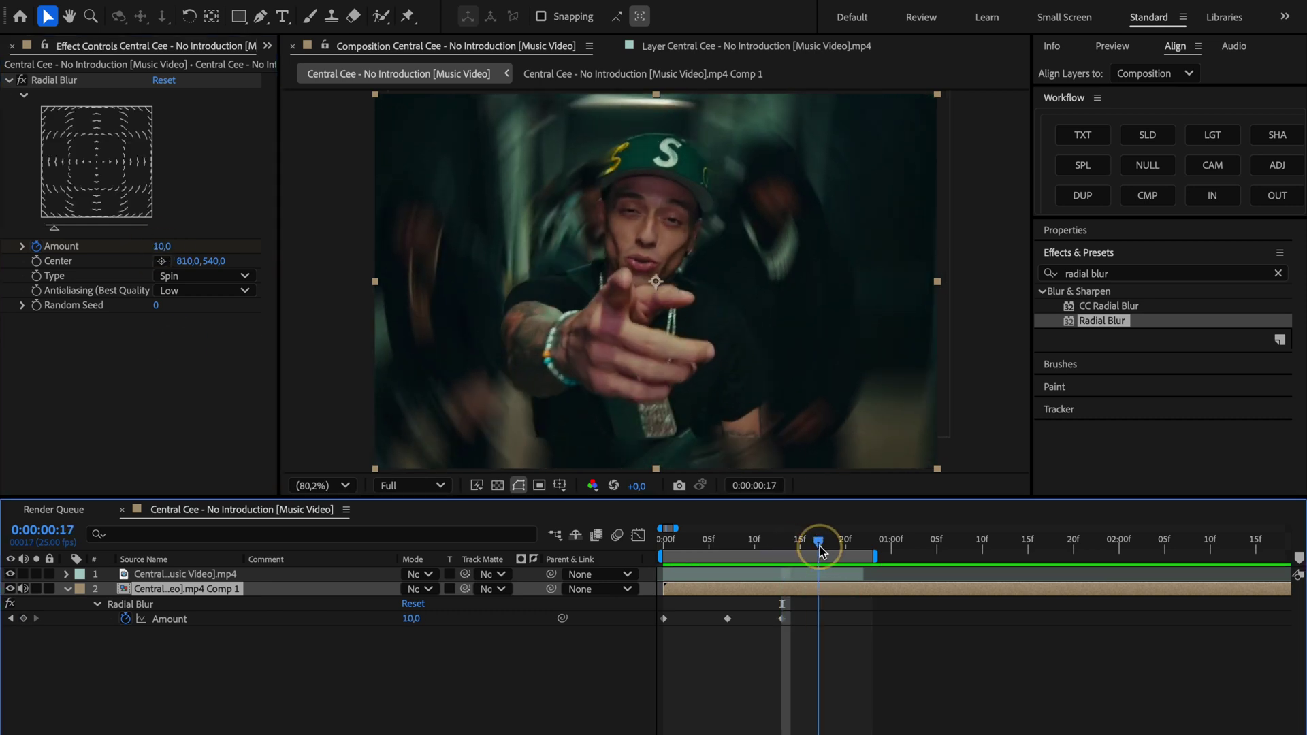
pyautogui.moveTo(161, 246); pyautogui.dragTo(166, 358)
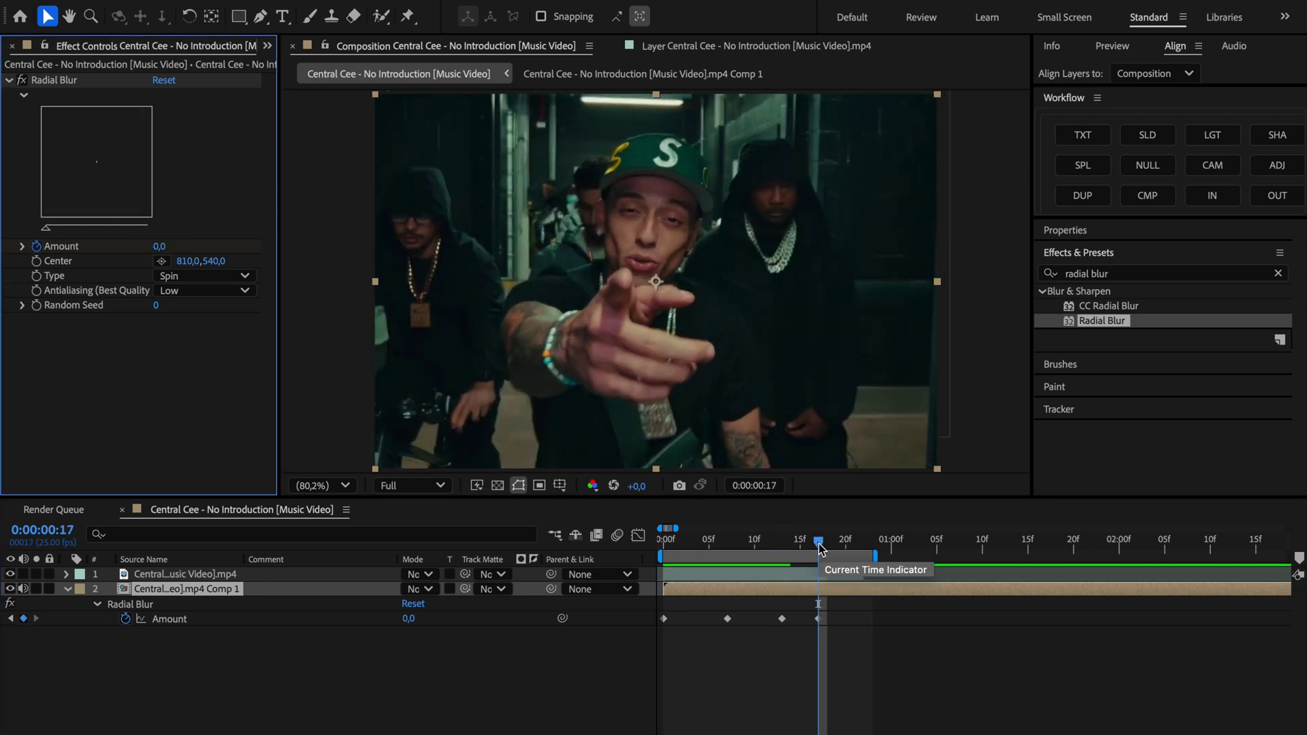
# Set the blur Amount to 5 at frame 21 and play the spin blur from the start.
pyautogui.moveTo(818, 542); pyautogui.dragTo(854, 545)
pyautogui.click(161, 247)
pyautogui.write('5')
pyautogui.click(656, 549)
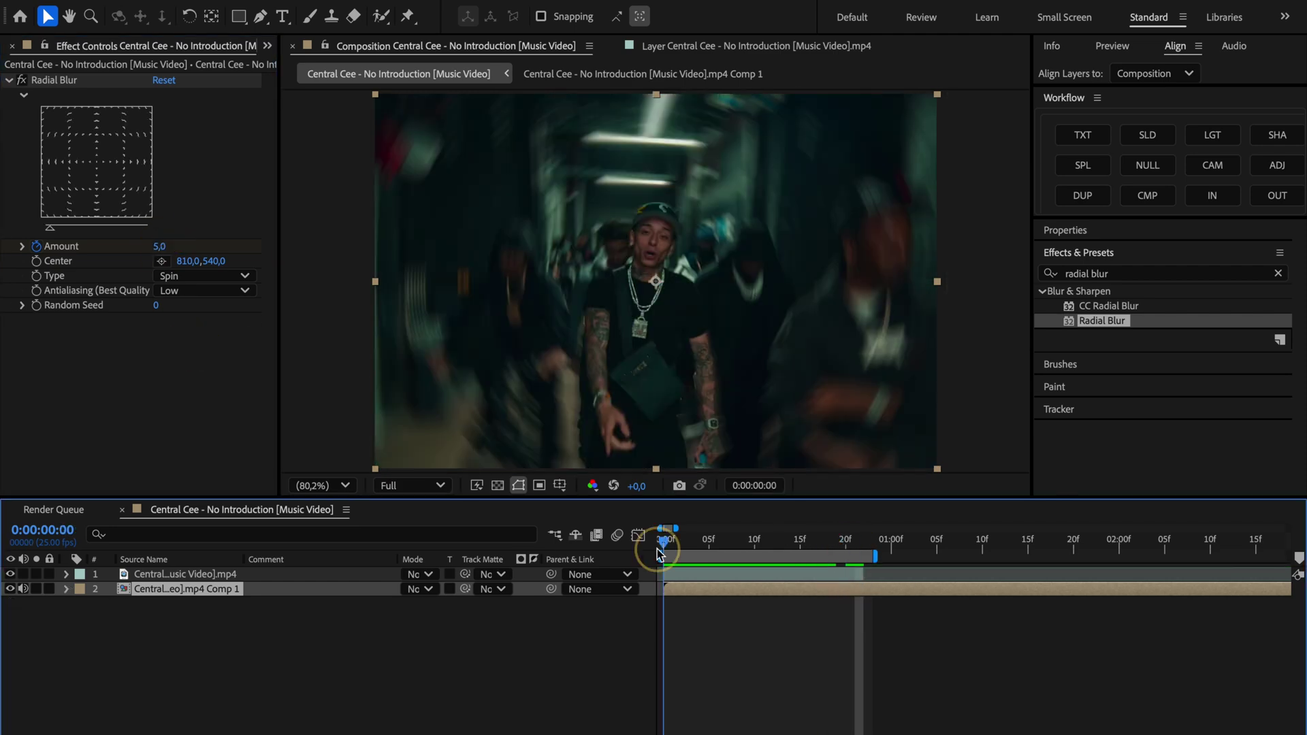
pyautogui.press('space')
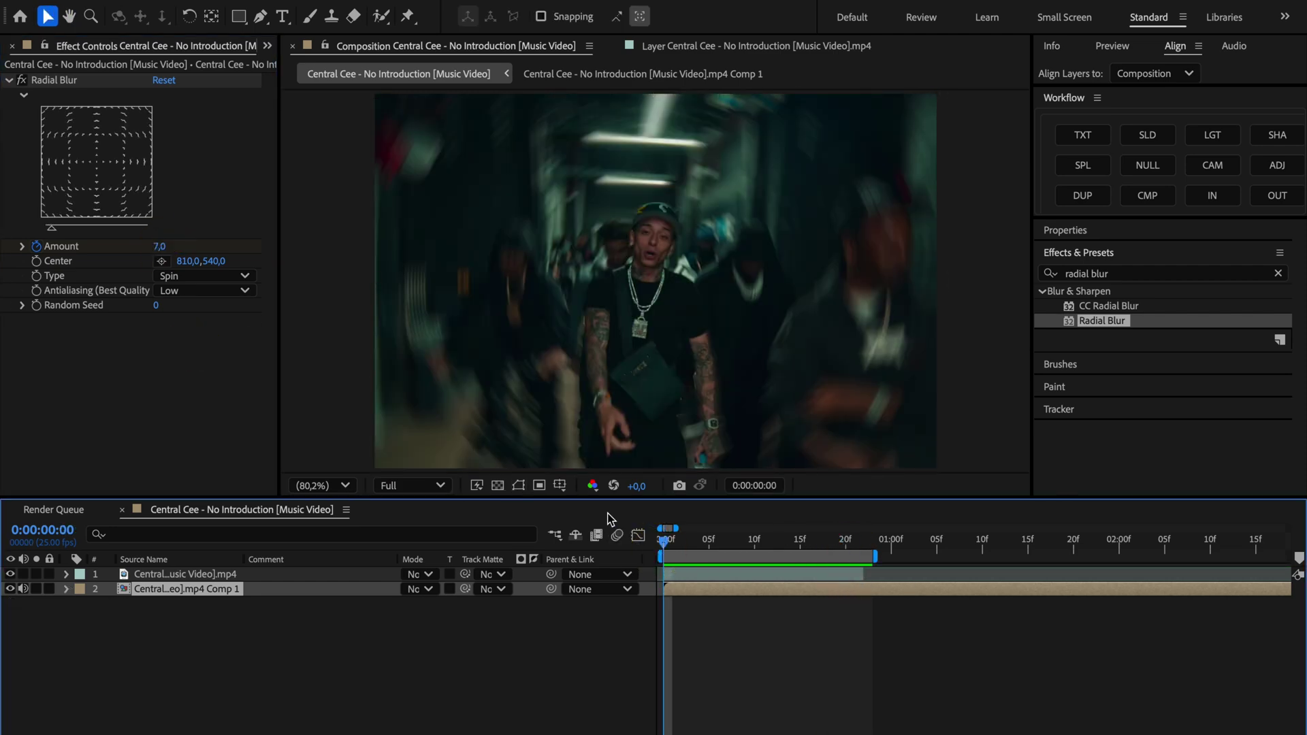